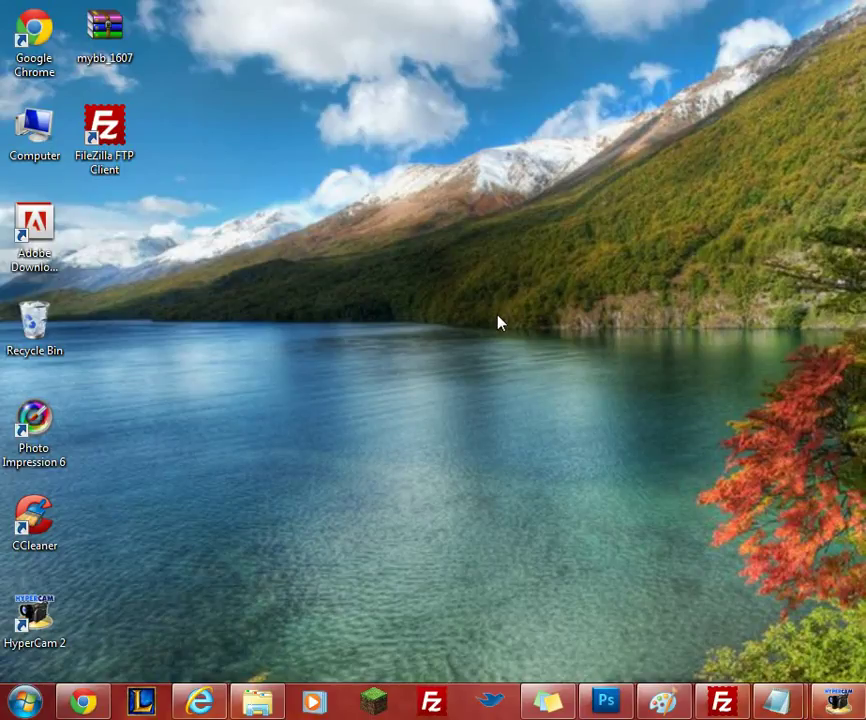
# Move the mybb_1607 archive right and place the FileZilla FTP Client shortcut beside it.
pyautogui.click(93, 50)
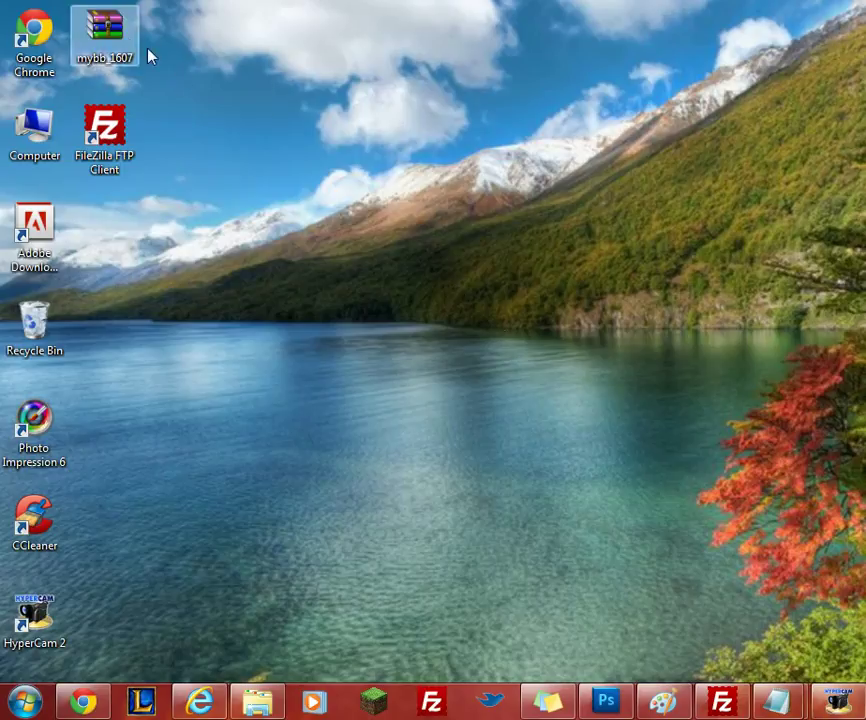
pyautogui.moveTo(115, 35); pyautogui.dragTo(255, 138)
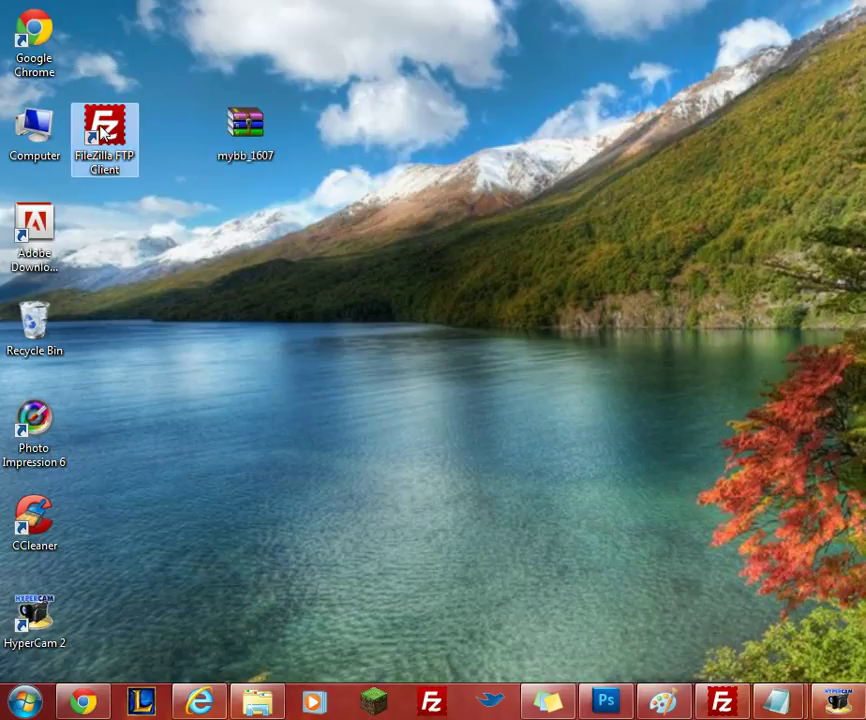
pyautogui.moveTo(103, 133); pyautogui.dragTo(174, 140)
pyautogui.click(349, 177)
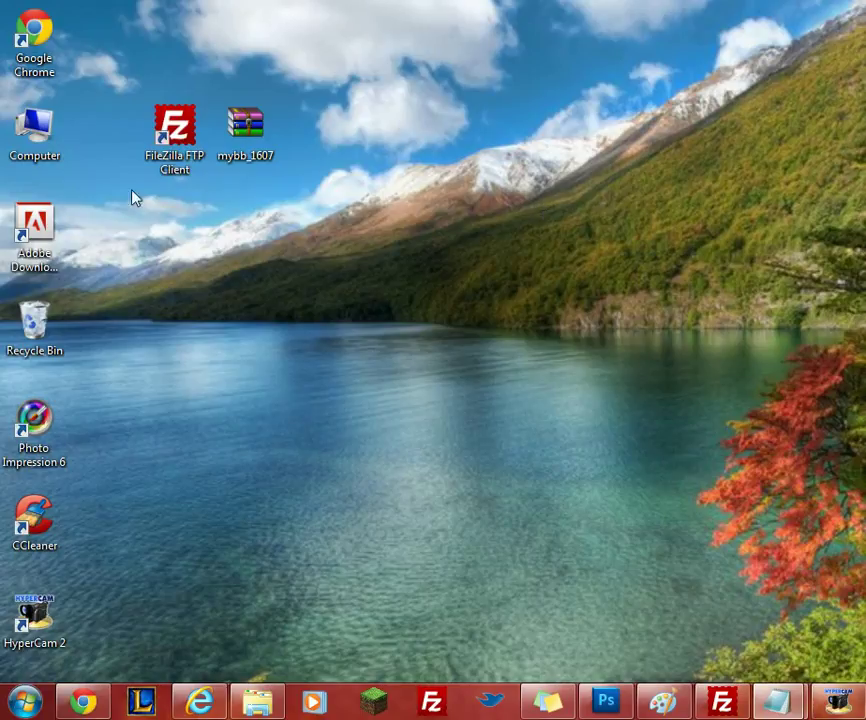
# Launch Chrome and go to the mybb.com website.
pyautogui.click(83, 701)
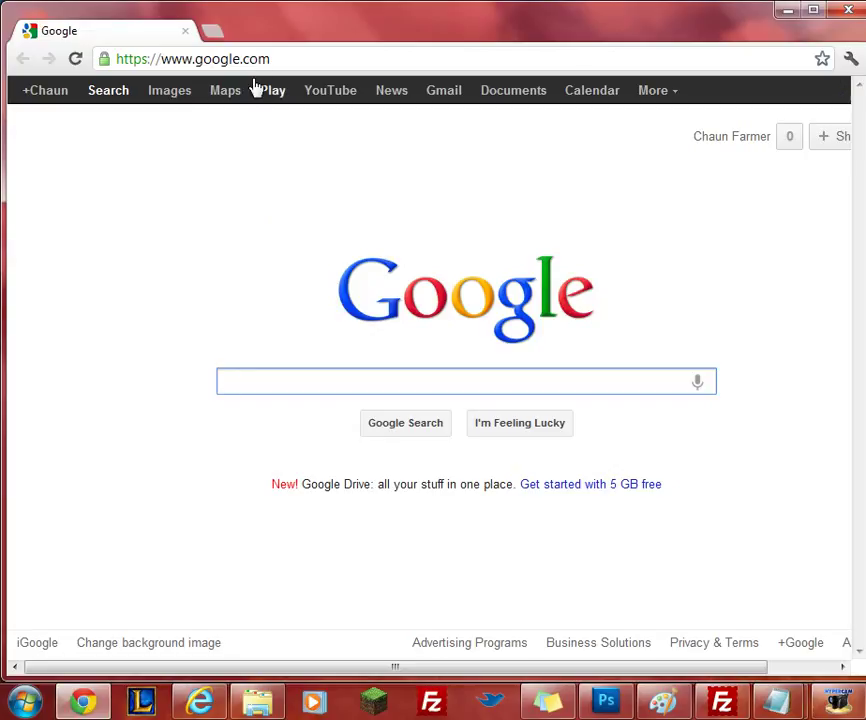
pyautogui.click(255, 62)
pyautogui.write('mybb')
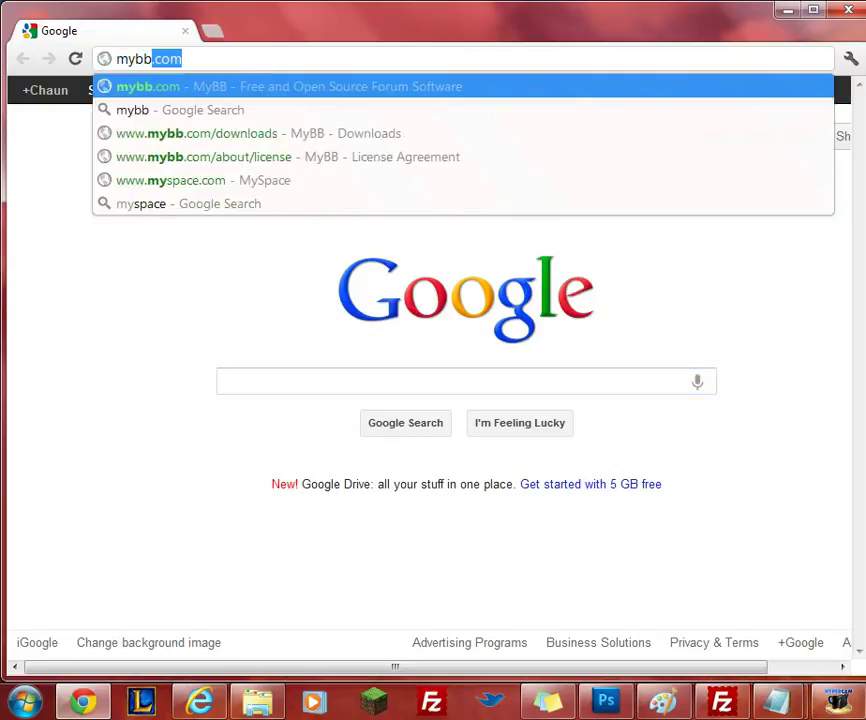
pyautogui.press('Return')
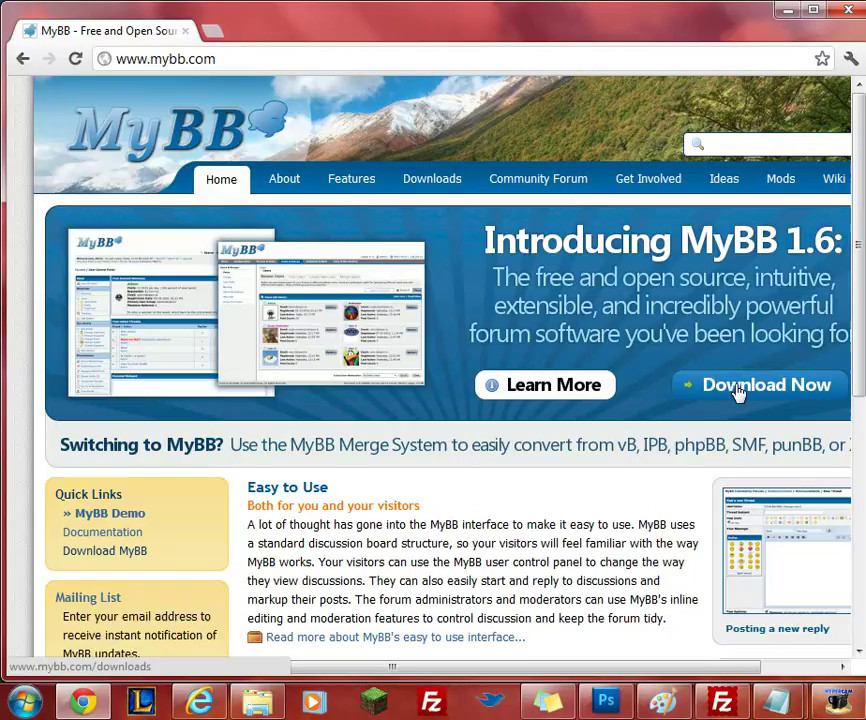
# Download the MyBB 1.6.7 package and open the mybb_1607 zip.
pyautogui.click(783, 382)
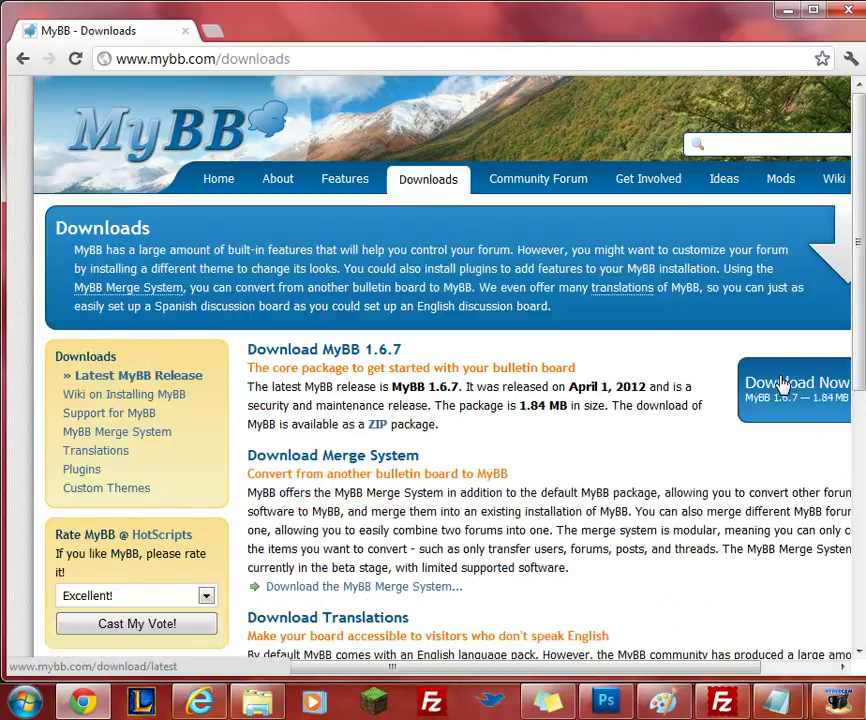
pyautogui.moveTo(505, 668); pyautogui.dragTo(592, 675)
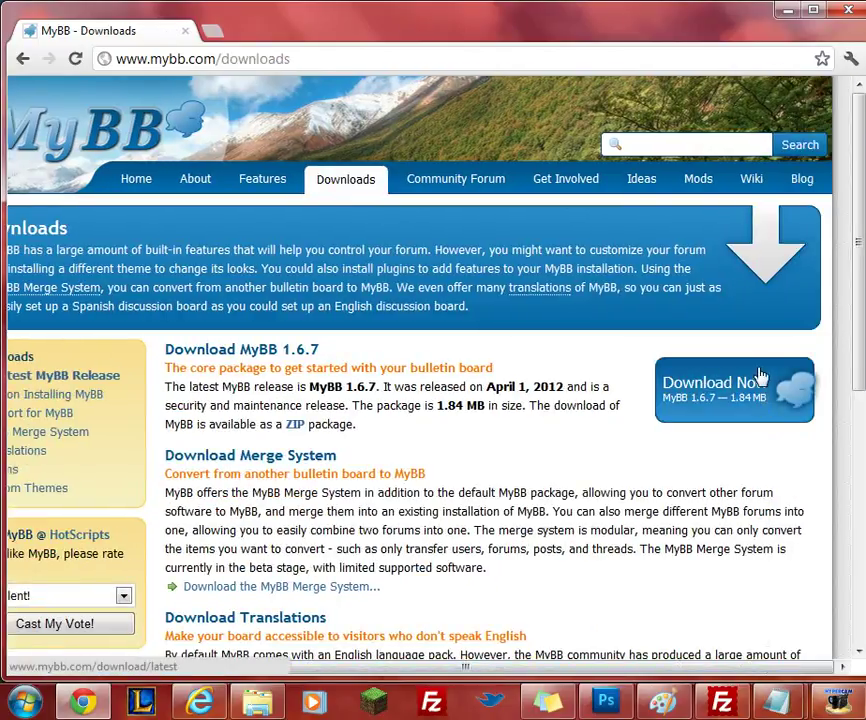
pyautogui.click(711, 369)
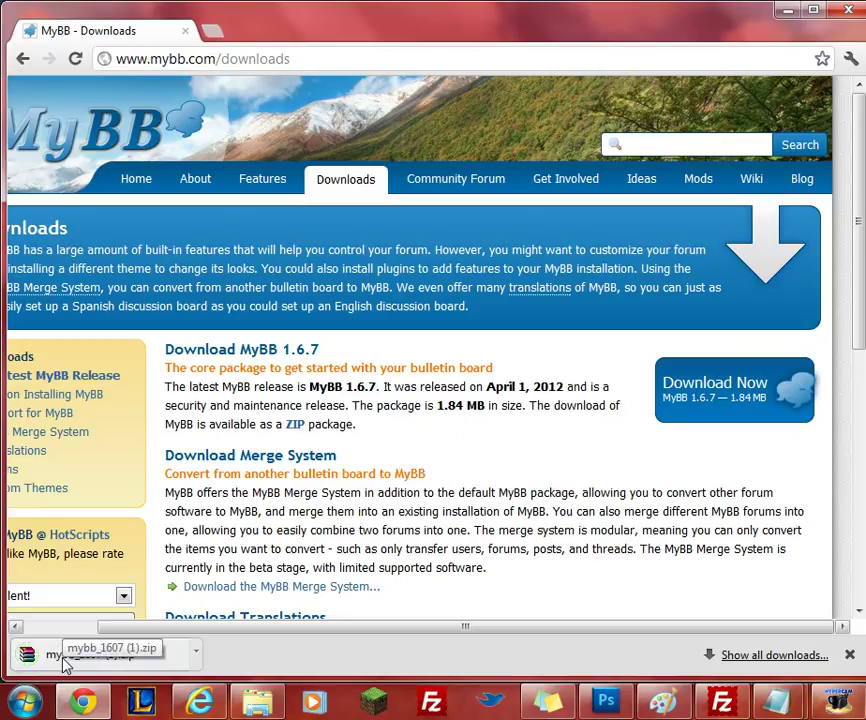
pyautogui.click(112, 659)
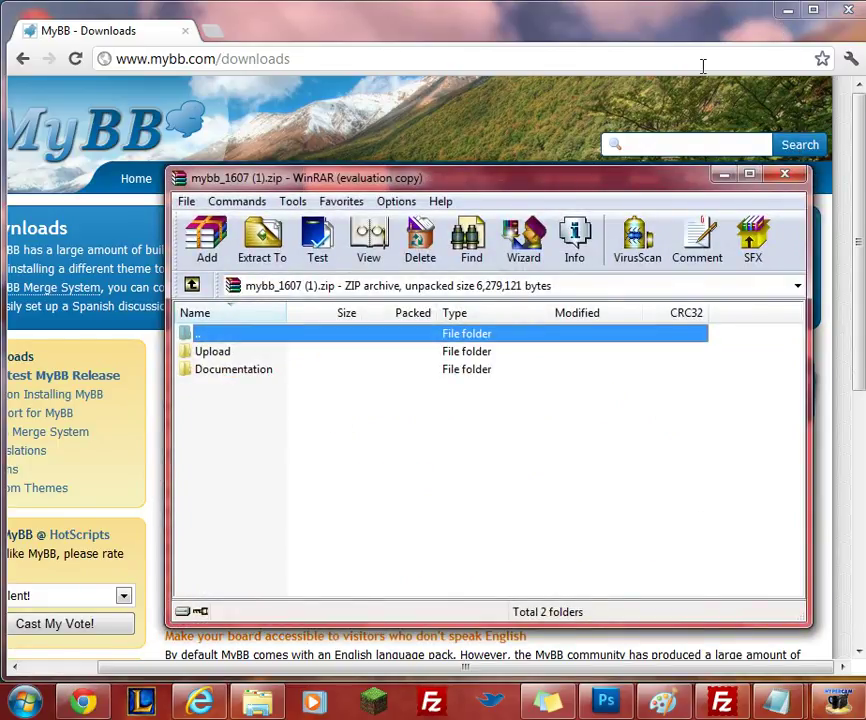
# Minimize Chrome and the WinRAR window showing the mybb_1607 archive.
pyautogui.click(789, 15)
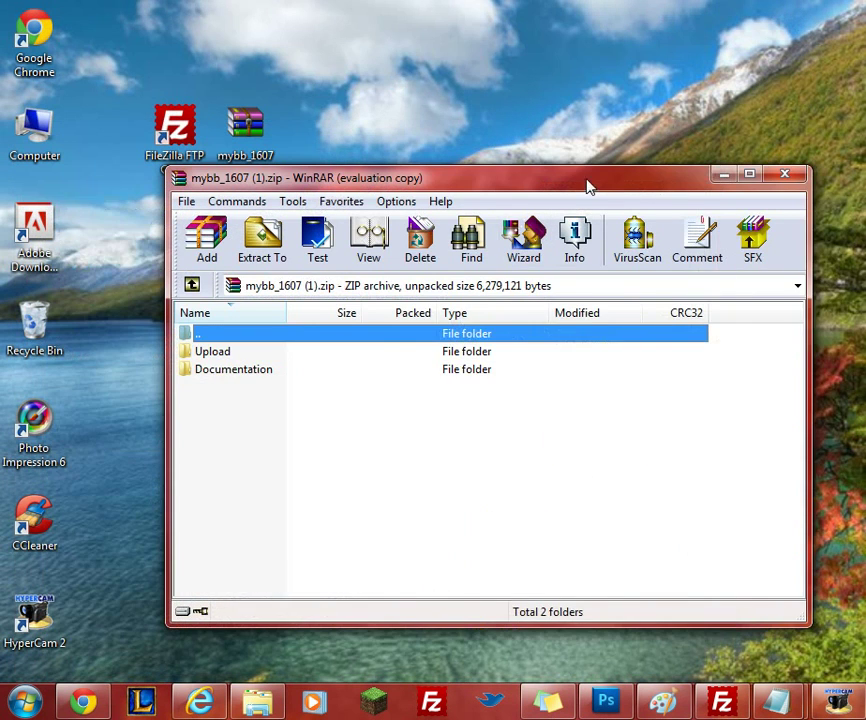
pyautogui.moveTo(590, 187); pyautogui.dragTo(482, 193)
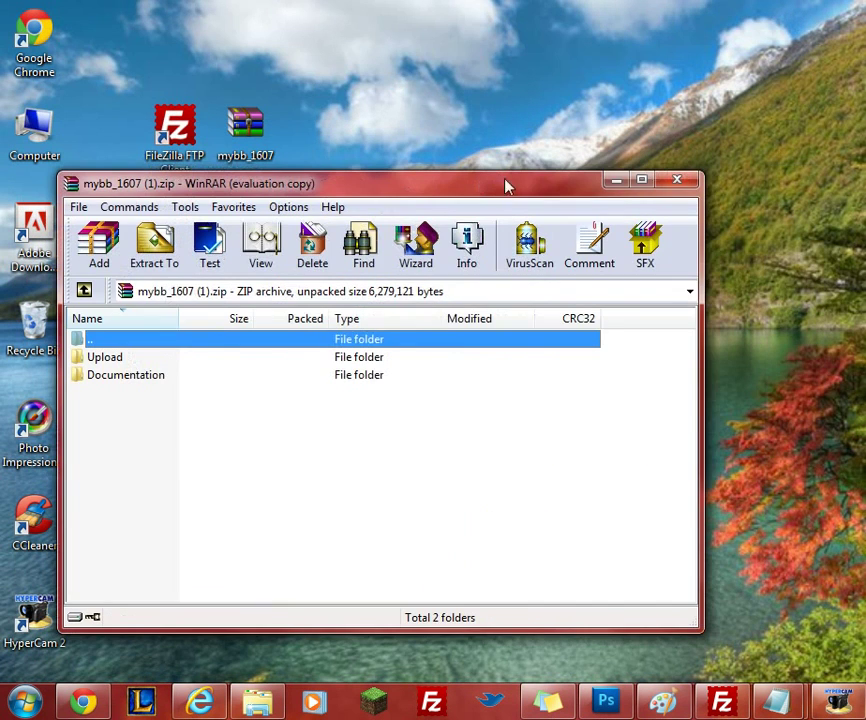
pyautogui.click(615, 181)
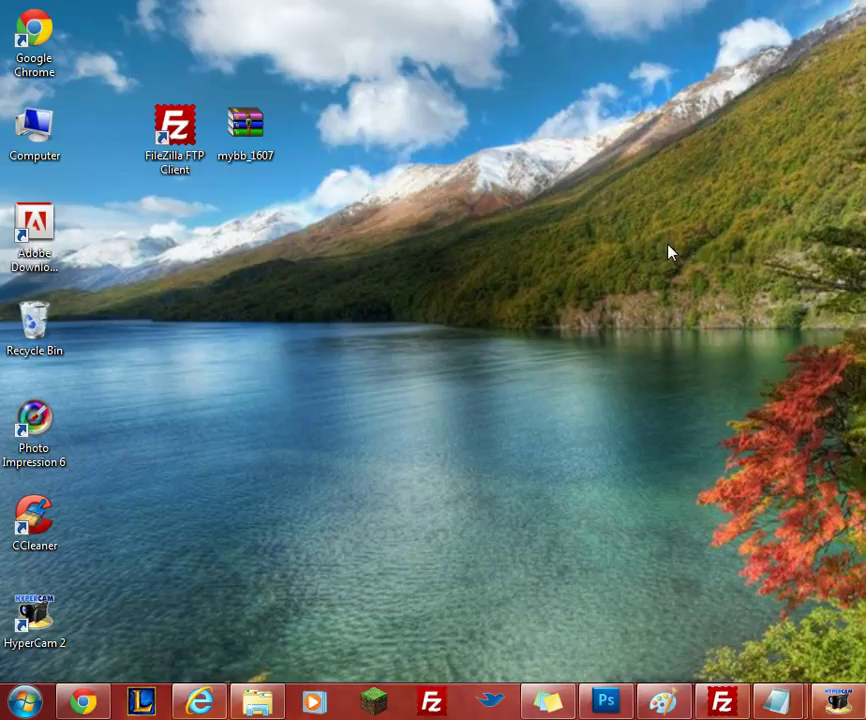
# Go to filezilla-project.org and download FileZilla_3.5.3_win32.zip.
pyautogui.click(85, 701)
pyautogui.click(300, 68)
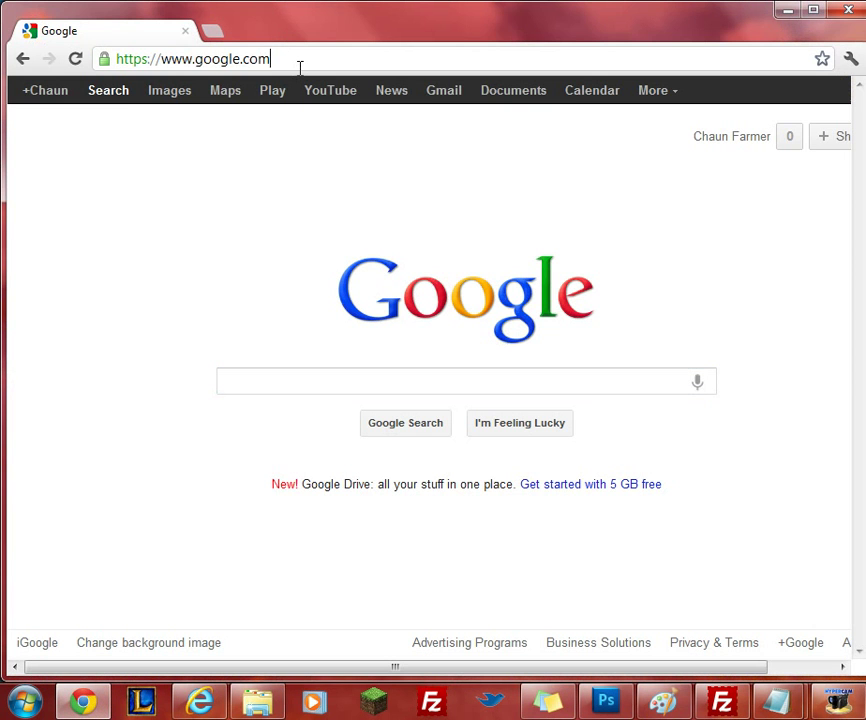
pyautogui.write('http://filezilla-project.org/')
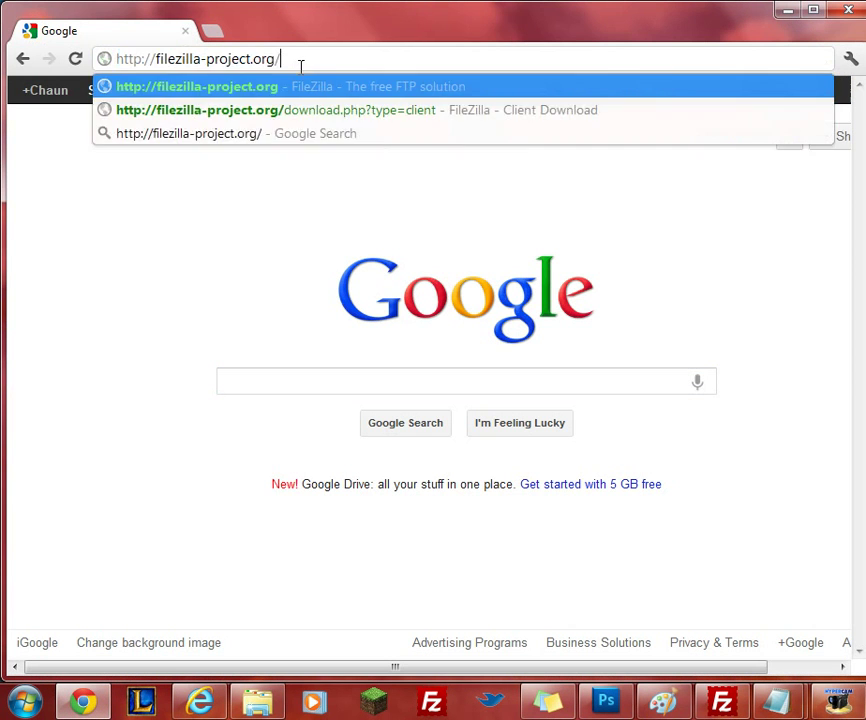
pyautogui.press('Return')
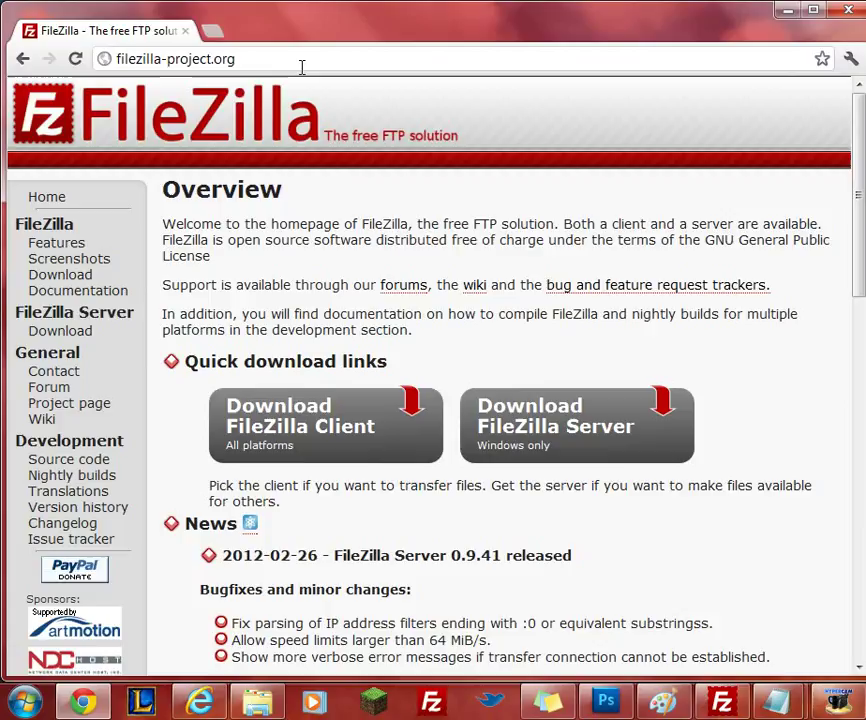
pyautogui.click(318, 430)
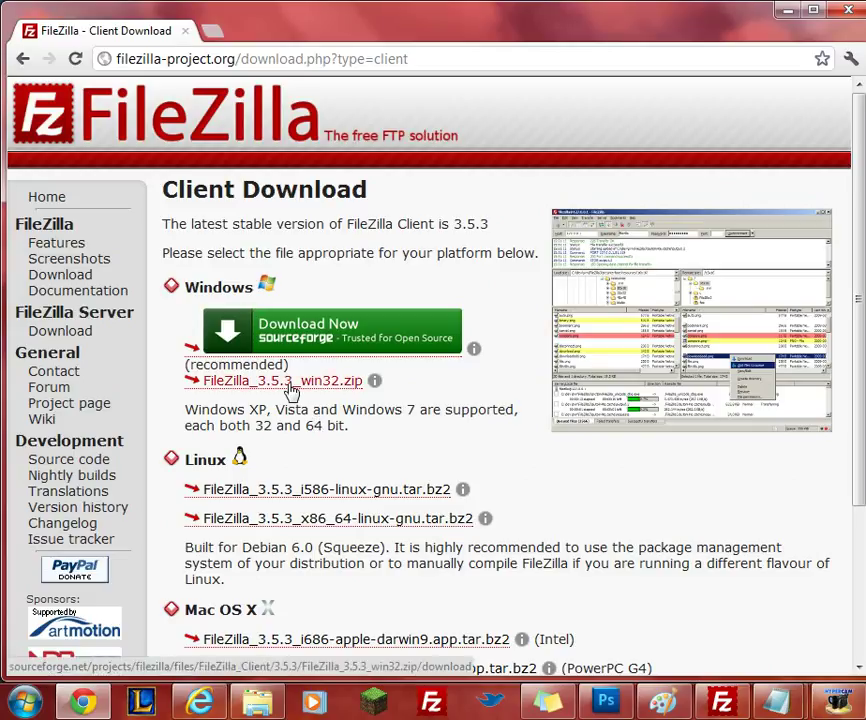
pyautogui.click(291, 385)
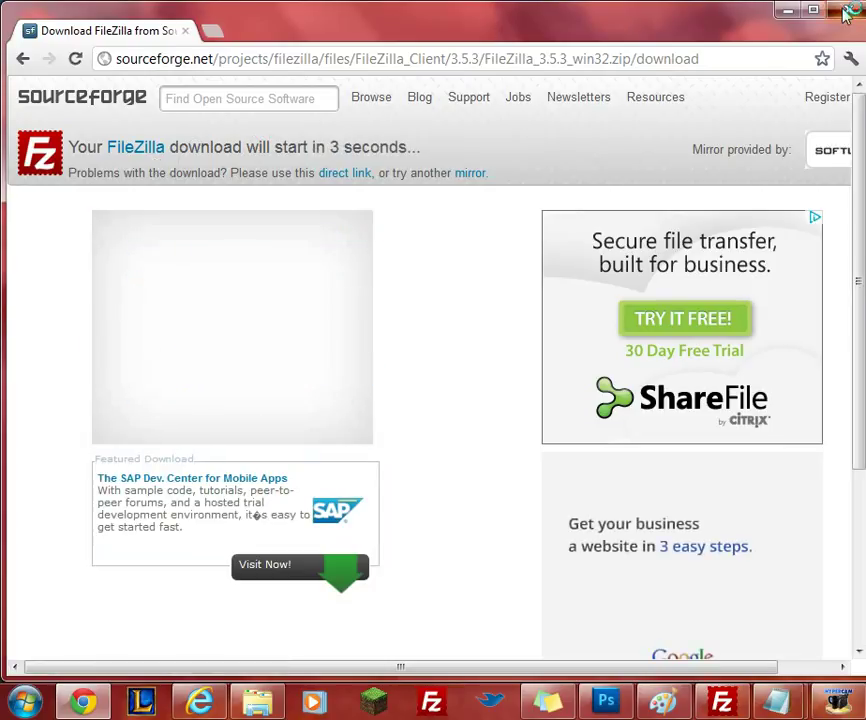
# Minimize Chrome to return to the desktop with the FileZilla shortcut.
pyautogui.click(788, 10)
pyautogui.click(178, 138)
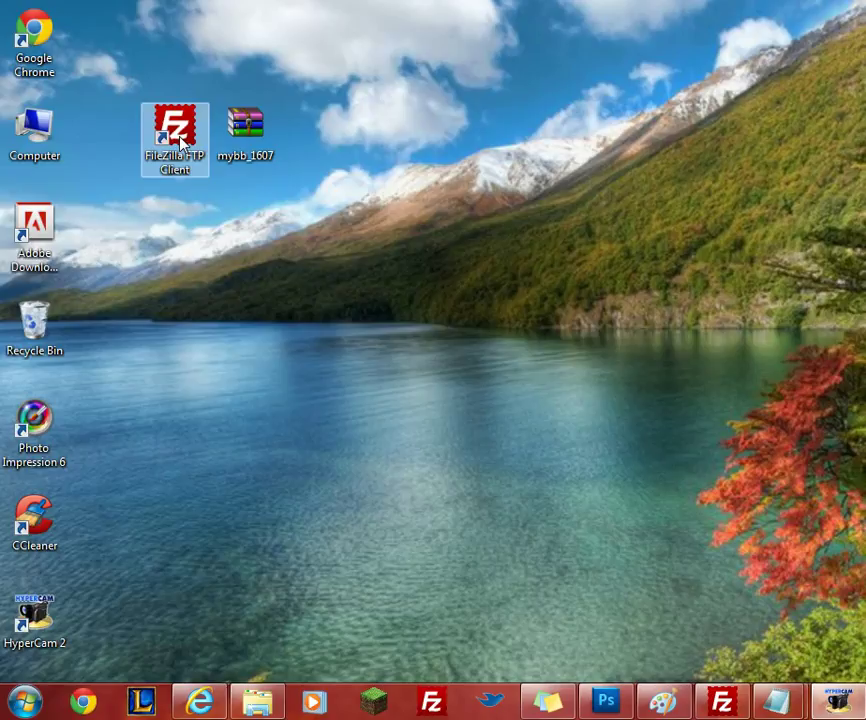
pyautogui.click(645, 190)
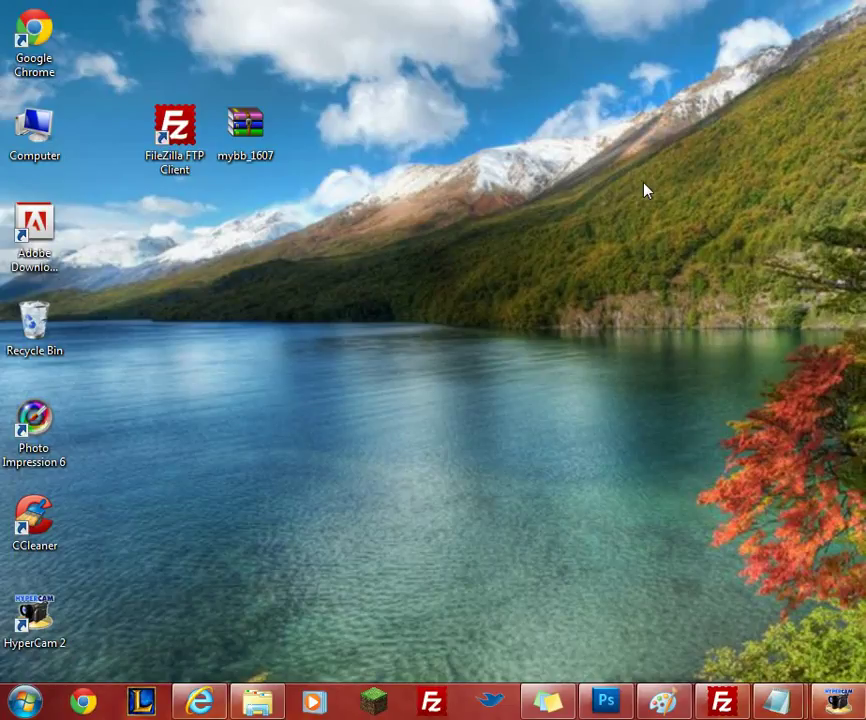
# Go to 000webhost.com and open the free hosting sign-up form.
pyautogui.click(85, 703)
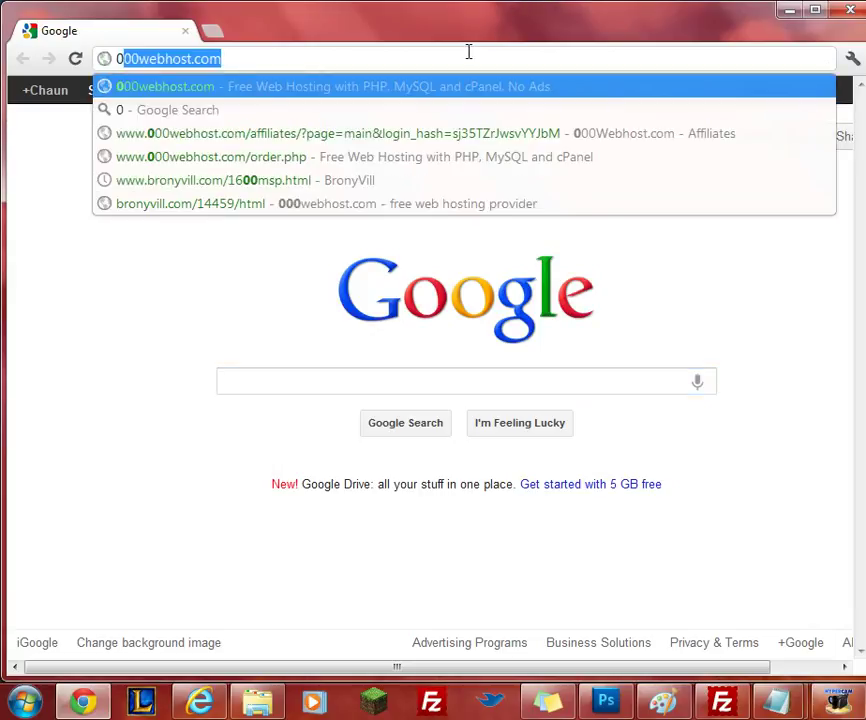
pyautogui.write('00')
pyautogui.press('Return')
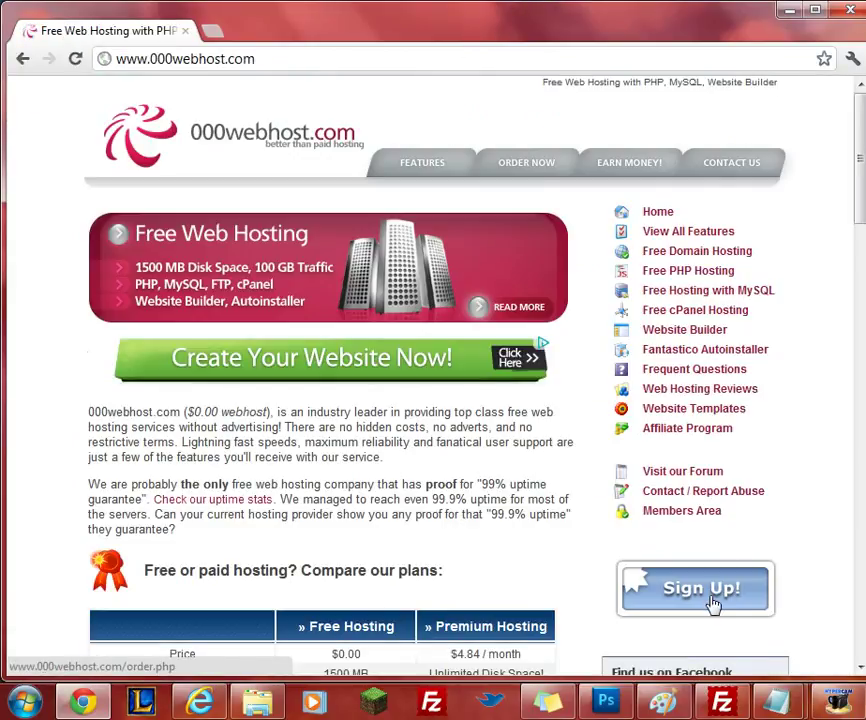
pyautogui.click(706, 597)
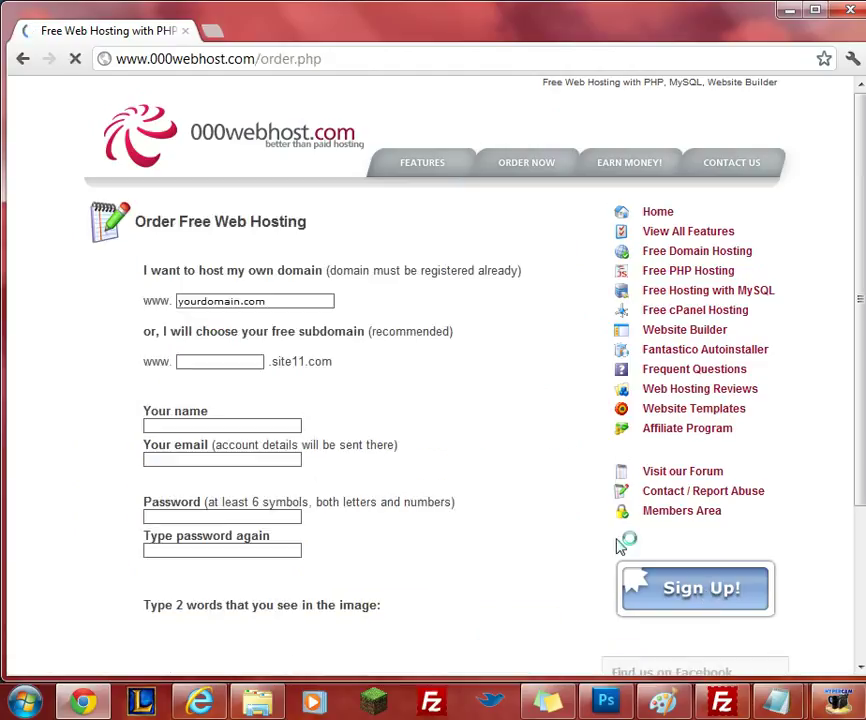
pyautogui.scroll(-2, 493, 341)
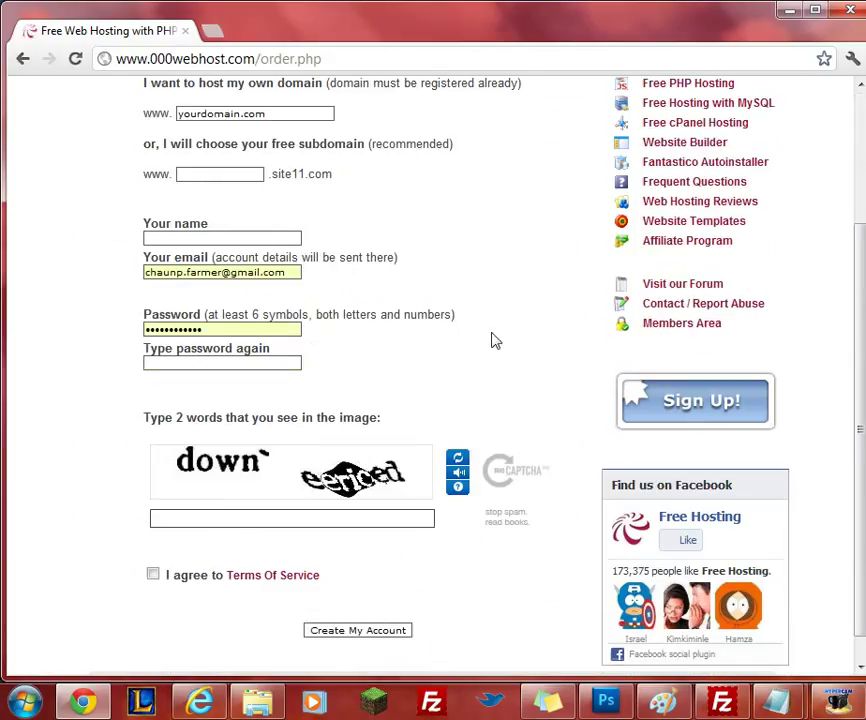
# Enter forumhittest as the site11.com subdomain.
pyautogui.click(238, 177)
pyautogui.write('forumhittest')
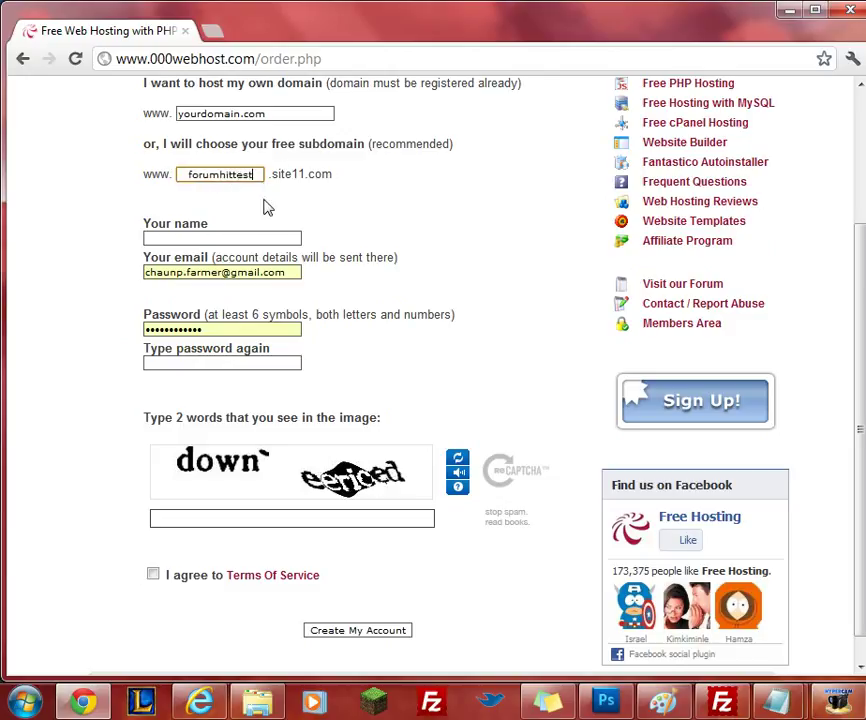
pyautogui.moveTo(270, 175); pyautogui.dragTo(343, 180)
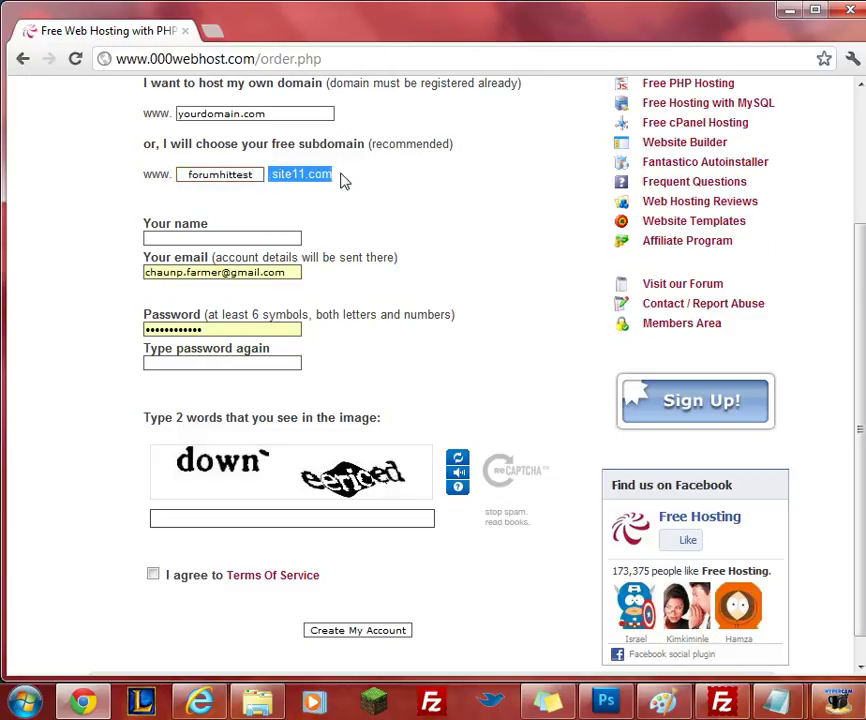
pyautogui.click(343, 180)
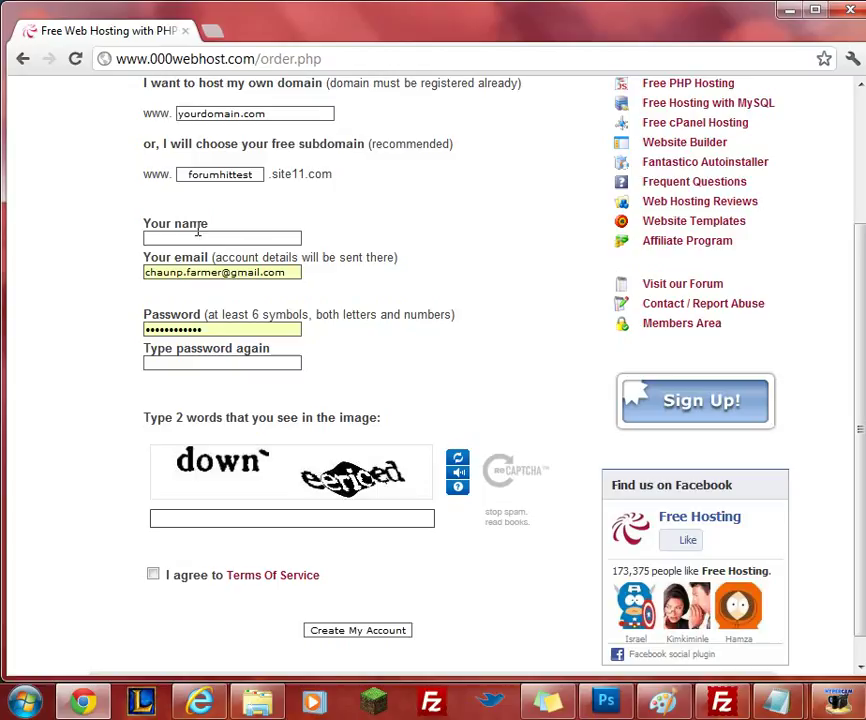
# Fill in the account holder's name and the password fields.
pyautogui.click(198, 232)
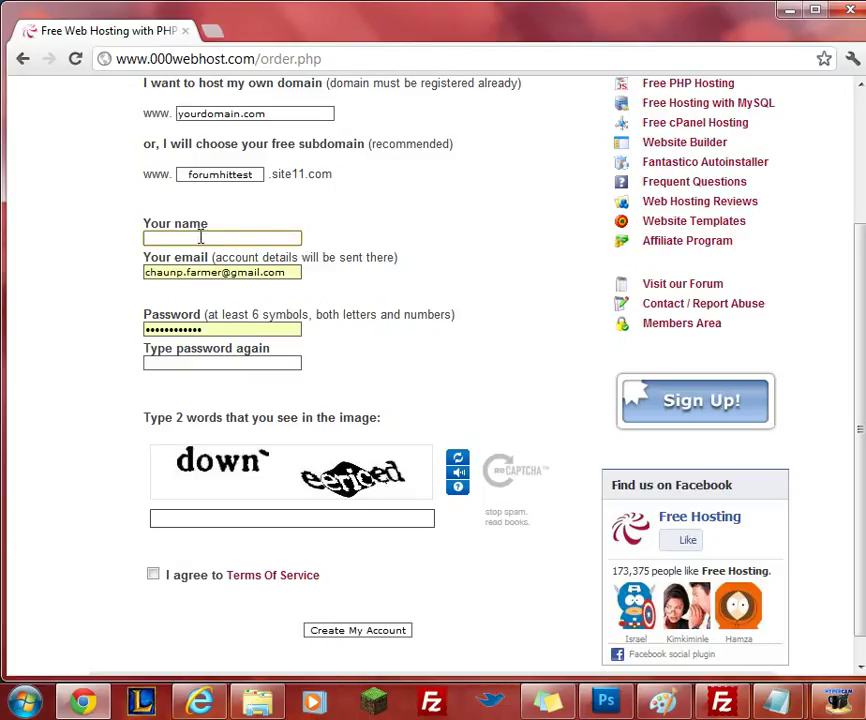
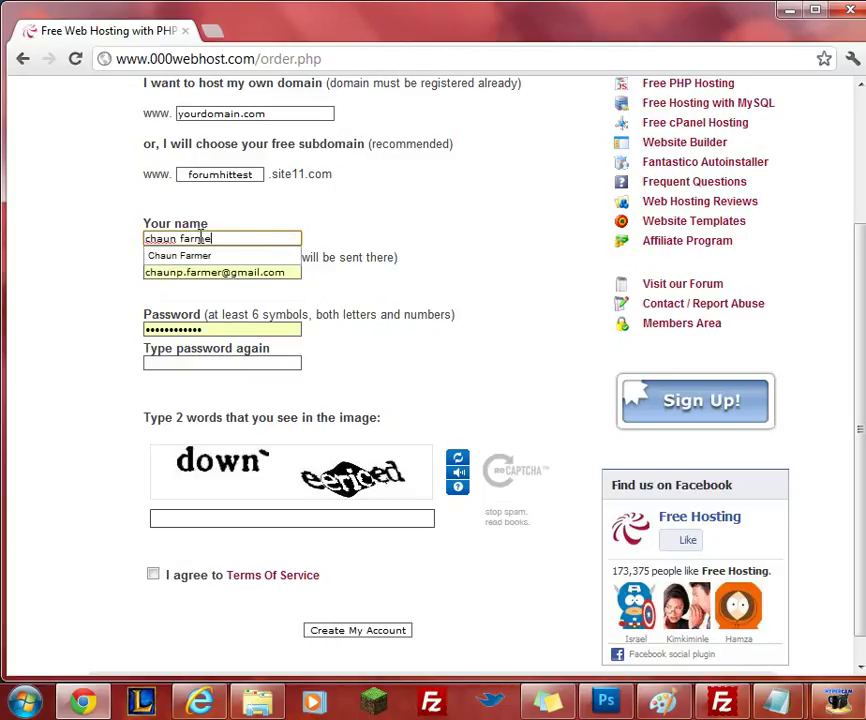
pyautogui.moveTo(226, 331); pyautogui.dragTo(53, 332)
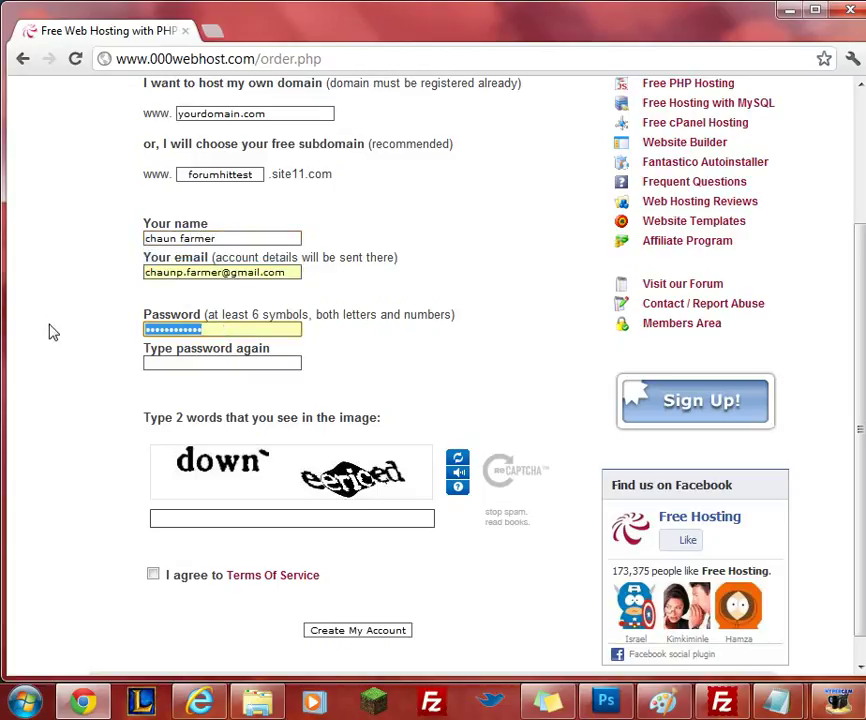
pyautogui.write('a')
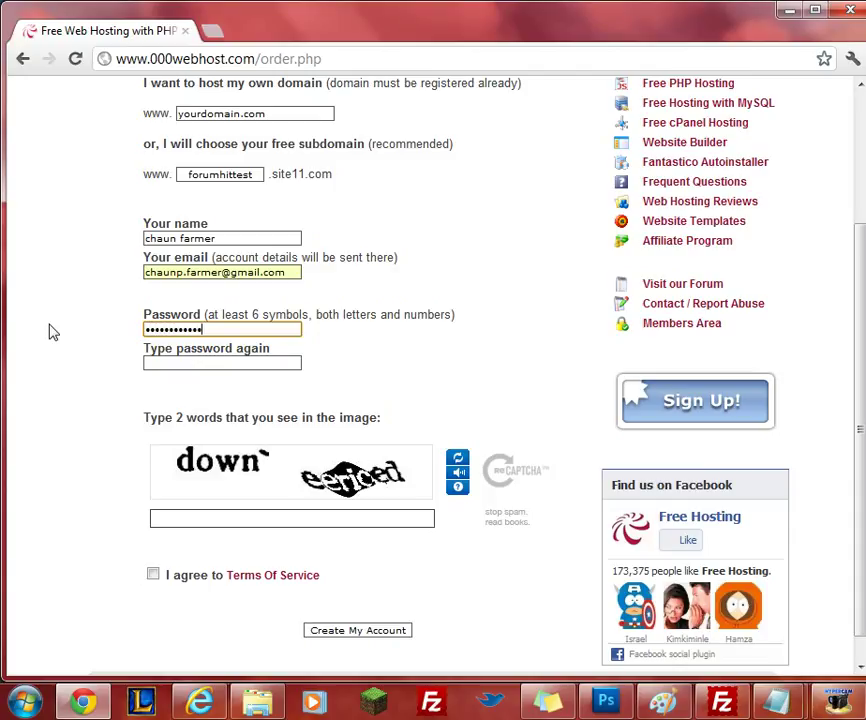
pyautogui.click(209, 362)
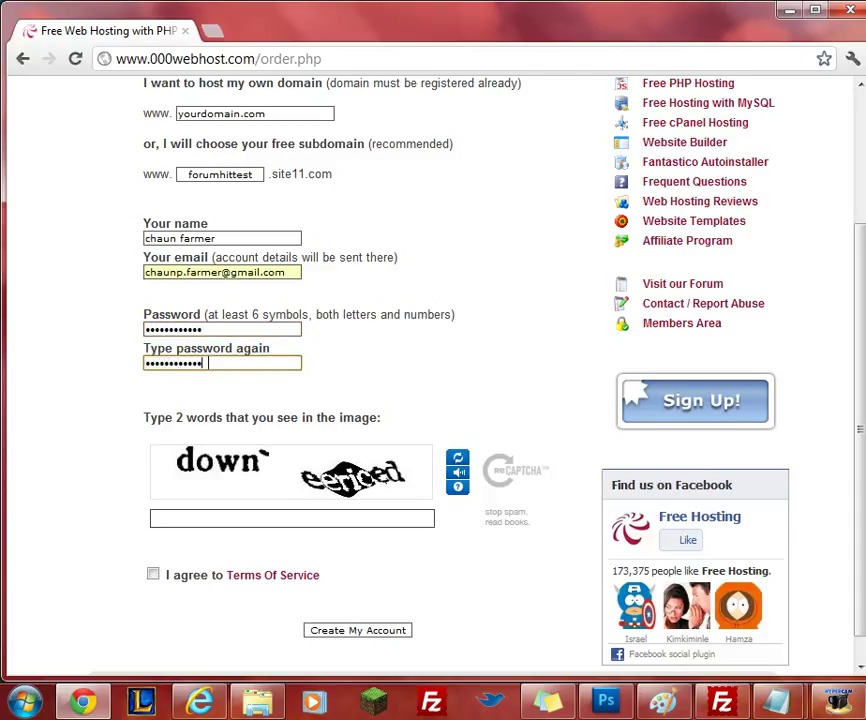
# Type the captcha answer and accept the Terms Of Service.
pyautogui.click(317, 518)
pyautogui.write("down' eericed")
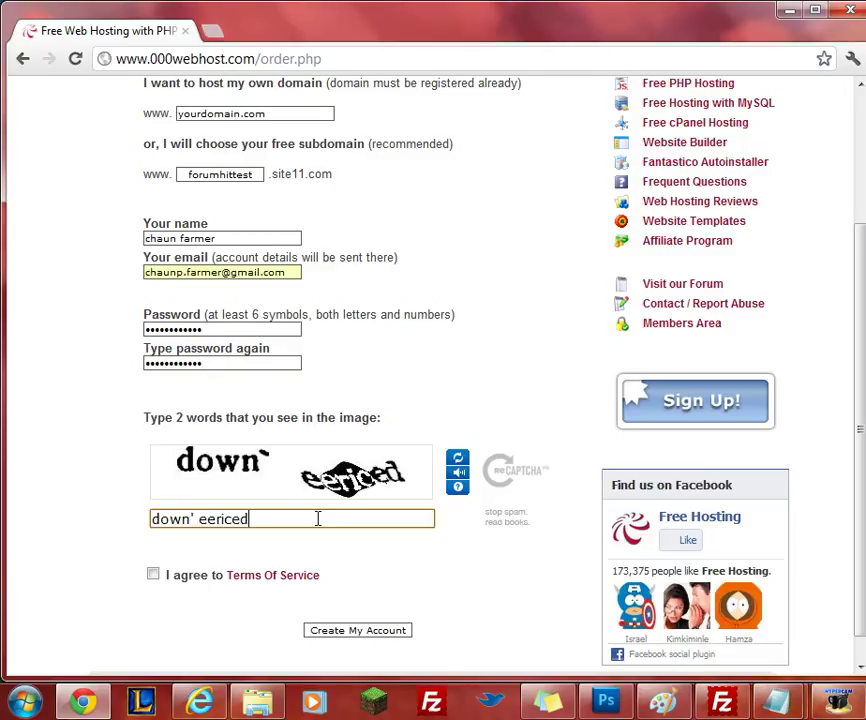
pyautogui.click(153, 575)
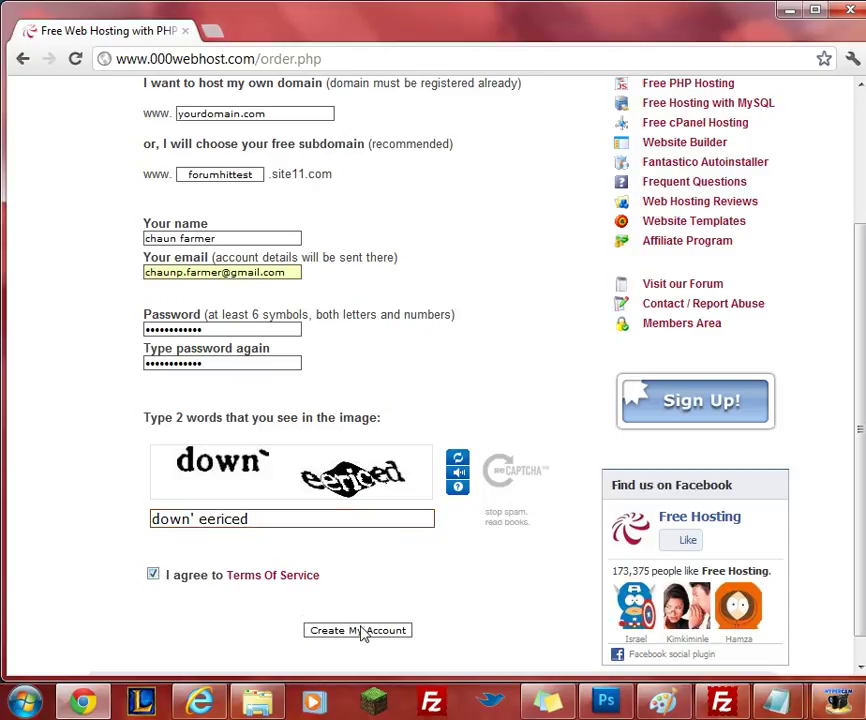
# Create the account, then log into the Members Area with the login captcha.
pyautogui.click(362, 632)
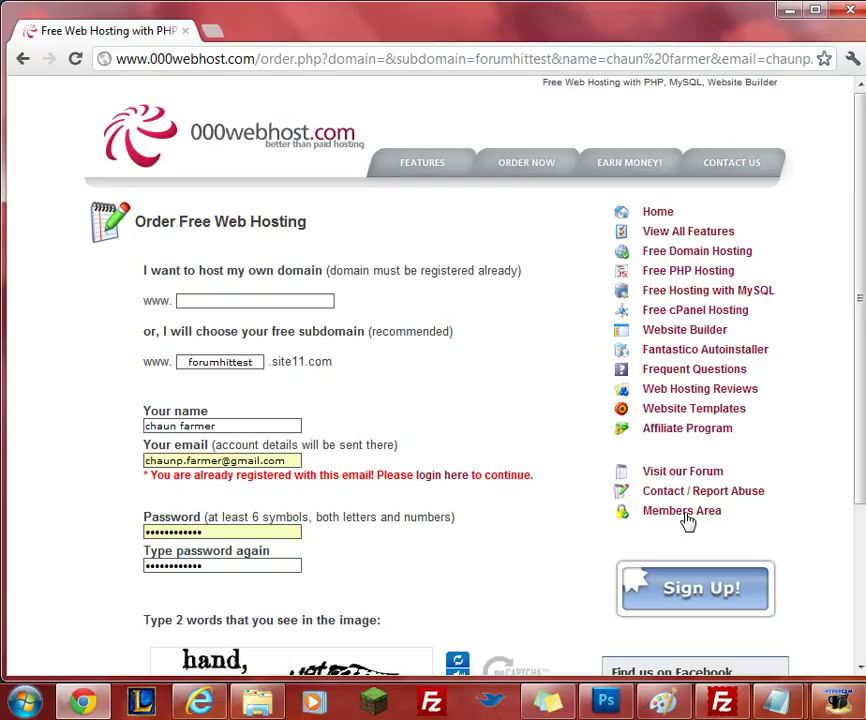
pyautogui.click(686, 516)
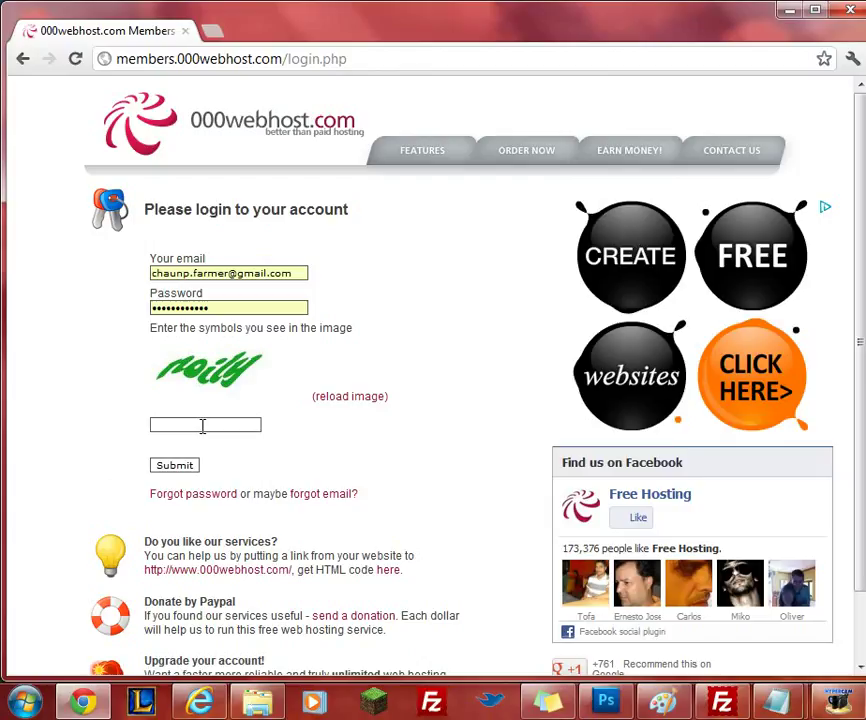
pyautogui.click(207, 420)
pyautogui.write('noily')
pyautogui.press('Return')
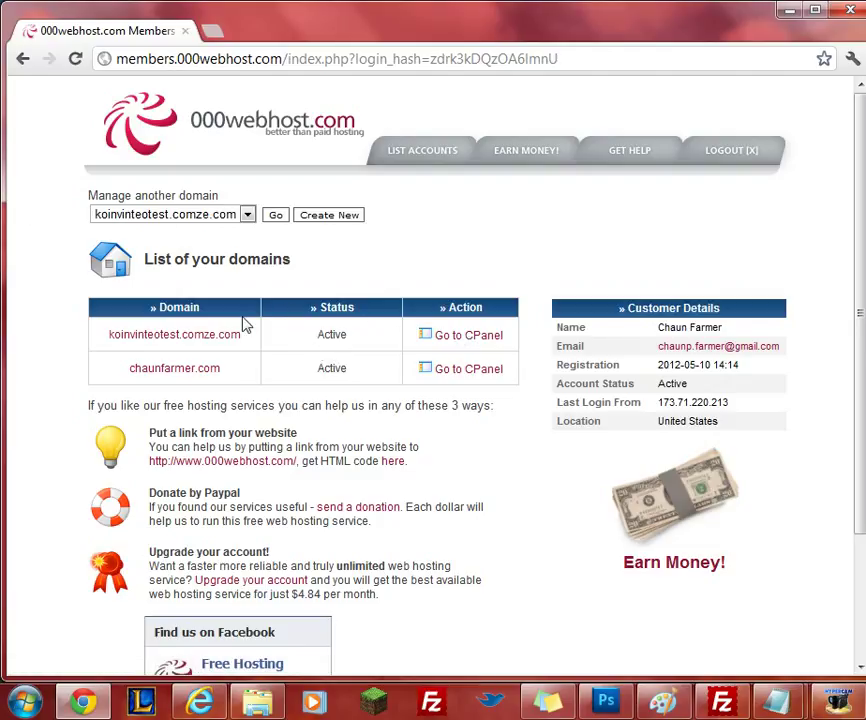
pyautogui.moveTo(323, 333); pyautogui.dragTo(358, 338)
pyautogui.click(356, 340)
# Open the cPanel for koinvinteotest.comze.com and show its FTP details.
pyautogui.click(461, 341)
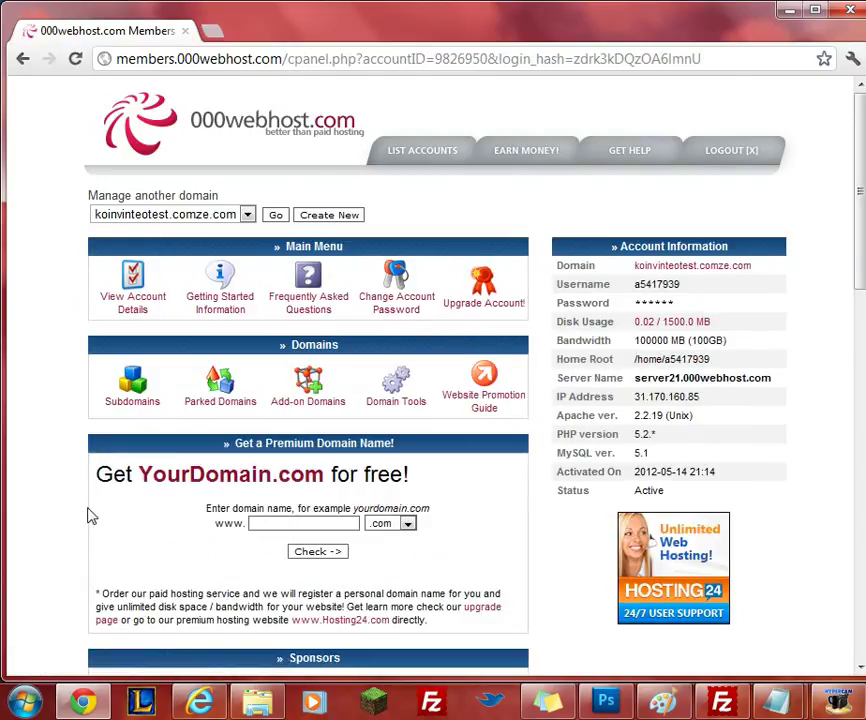
pyautogui.scroll(-6, 89, 516)
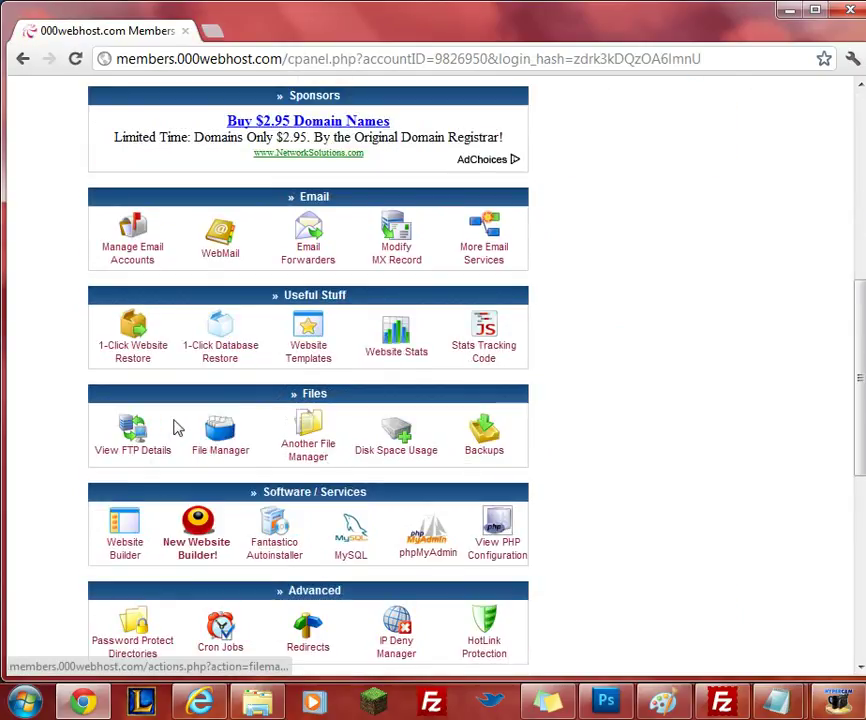
pyautogui.click(133, 430)
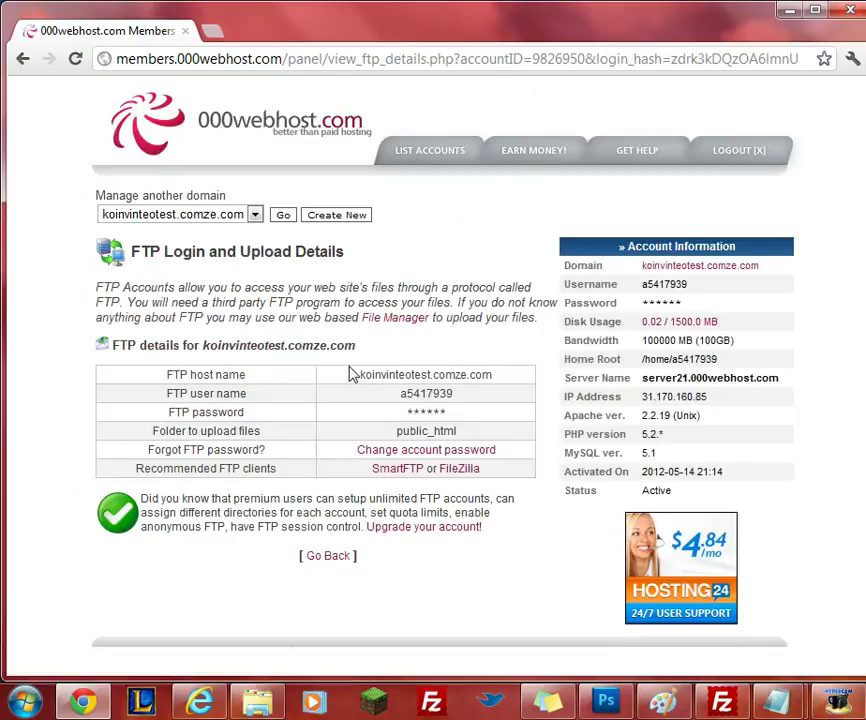
pyautogui.moveTo(354, 373); pyautogui.dragTo(508, 366)
pyautogui.click(510, 373)
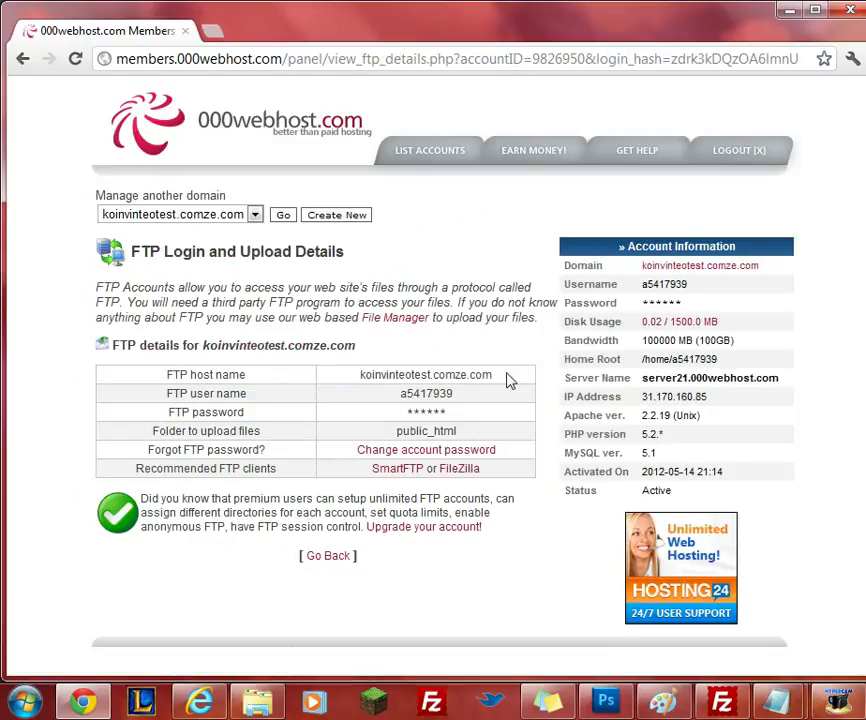
# Visit the Change account password page, then return to the FTP details.
pyautogui.click(397, 453)
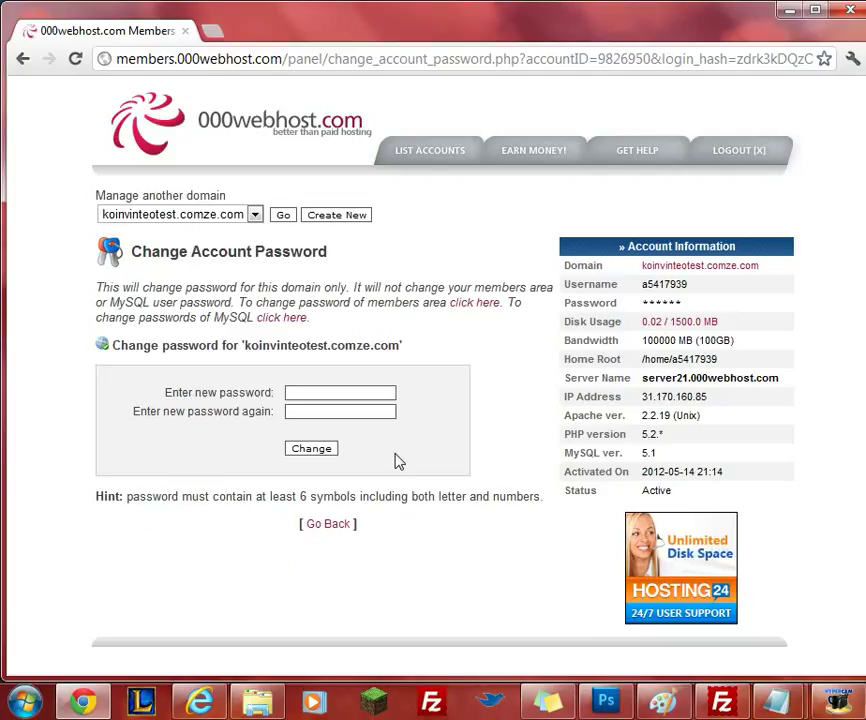
pyautogui.click(328, 524)
pyautogui.scroll(-10, 274, 512)
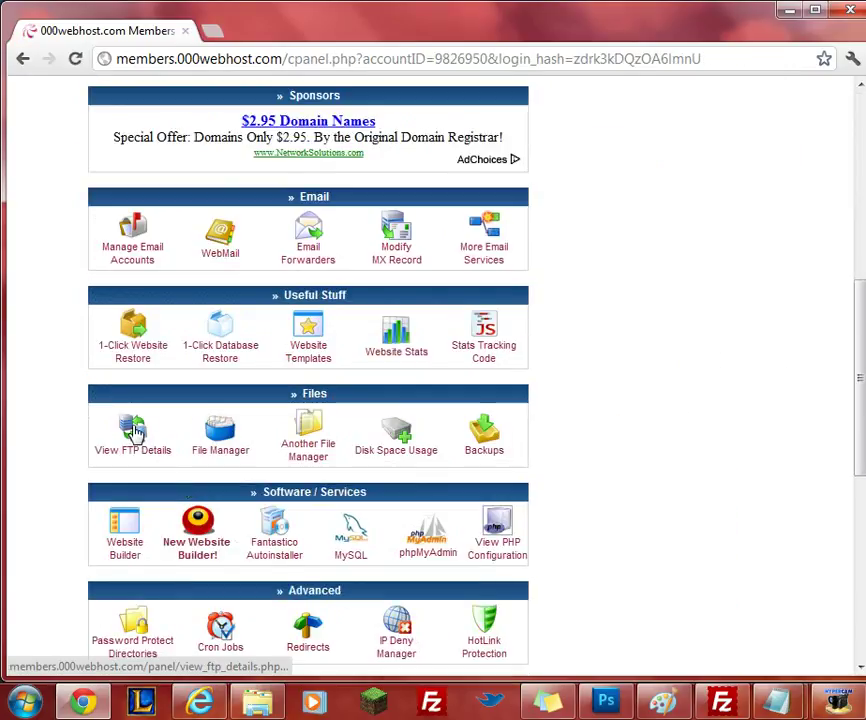
pyautogui.click(139, 433)
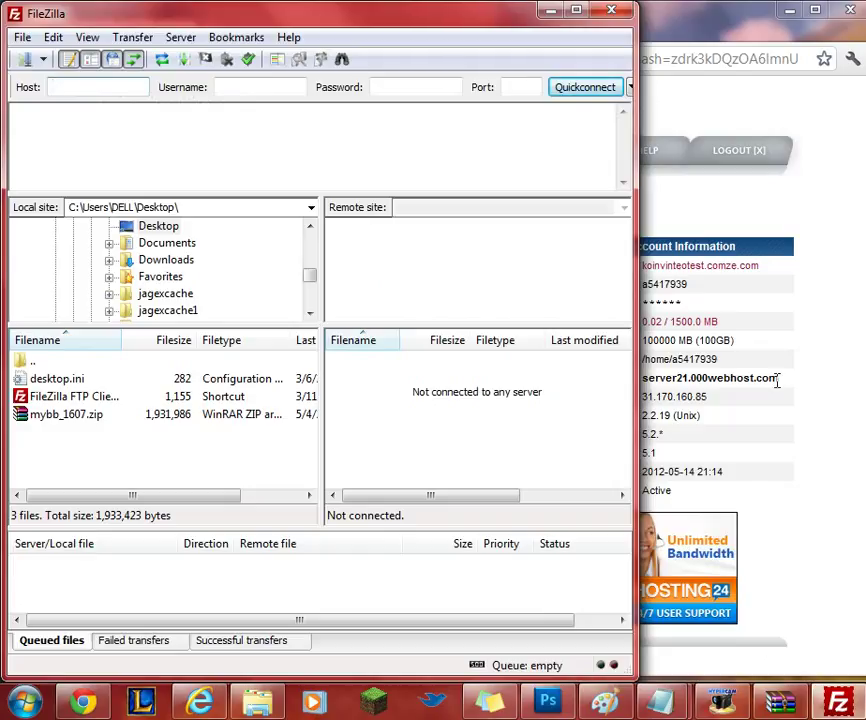
# Copy the FTP host name from the details page into FileZilla's Host field.
pyautogui.click(721, 379)
pyautogui.moveTo(497, 374); pyautogui.dragTo(363, 374)
pyautogui.hotkey('ctrl', 'c')
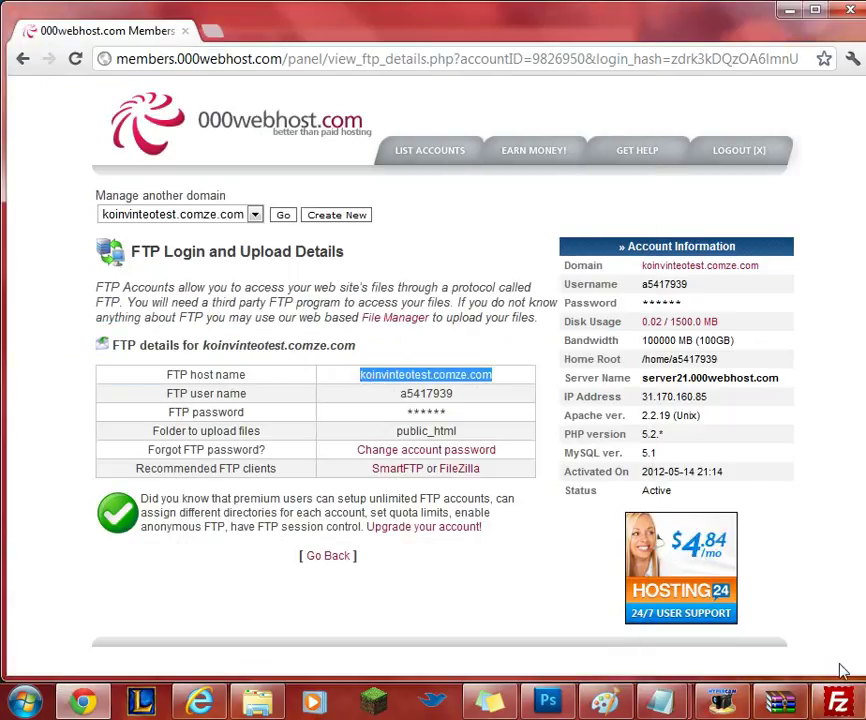
pyautogui.click(838, 700)
pyautogui.click(95, 85)
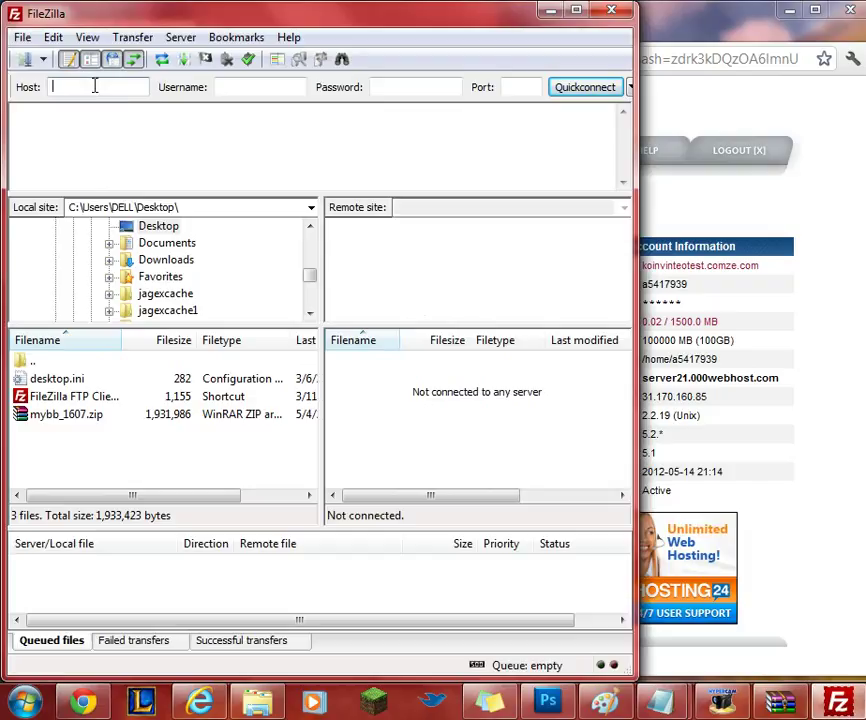
pyautogui.hotkey('ctrl', 'v')
# Copy the FTP user name into FileZilla, enter the password, and Quickconnect.
pyautogui.click(757, 340)
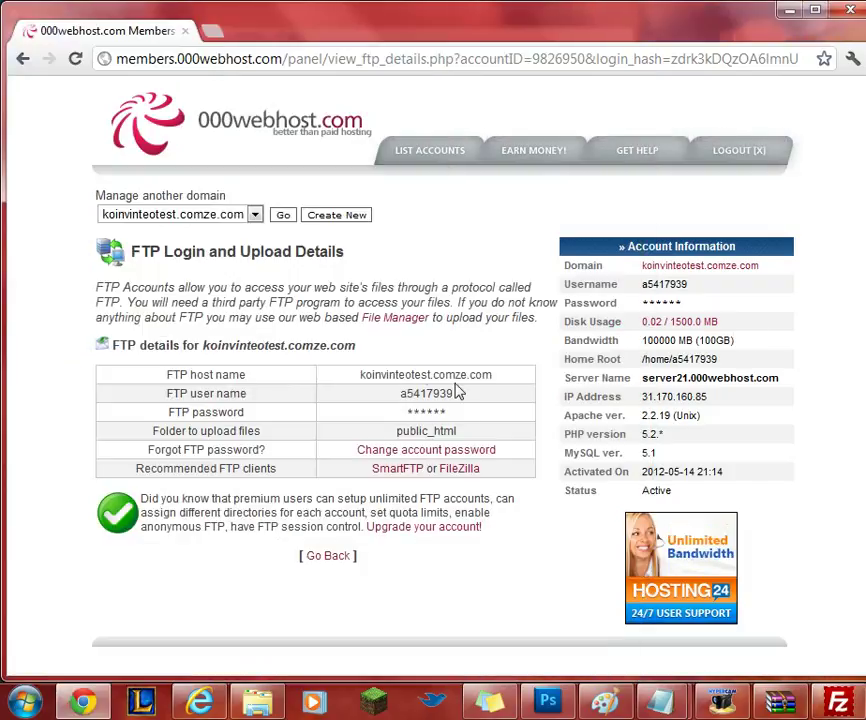
pyautogui.moveTo(464, 394); pyautogui.dragTo(397, 394)
pyautogui.hotkey('ctrl', 'c')
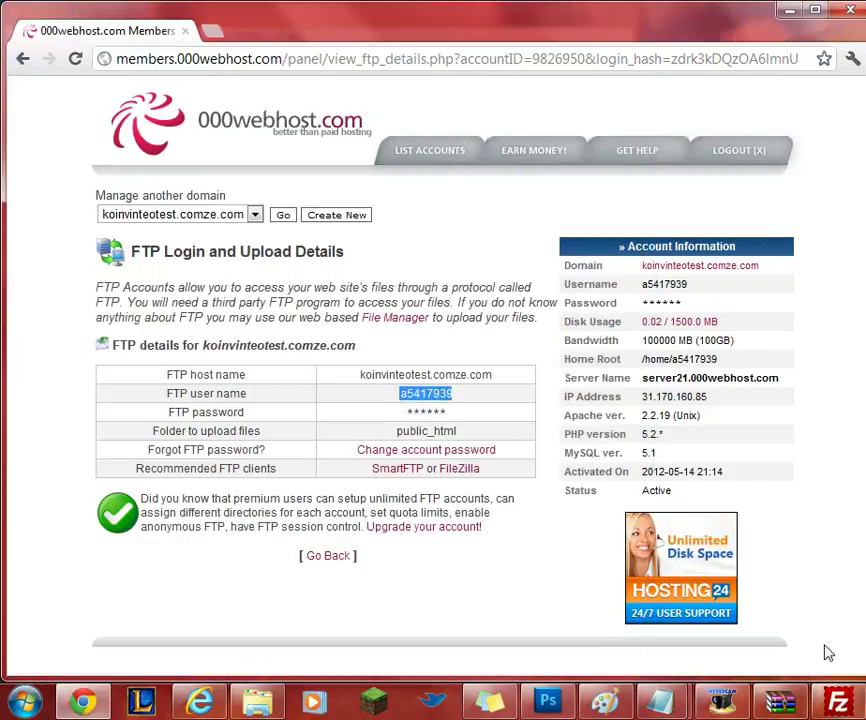
pyautogui.click(838, 700)
pyautogui.click(262, 87)
pyautogui.hotkey('ctrl', 'v')
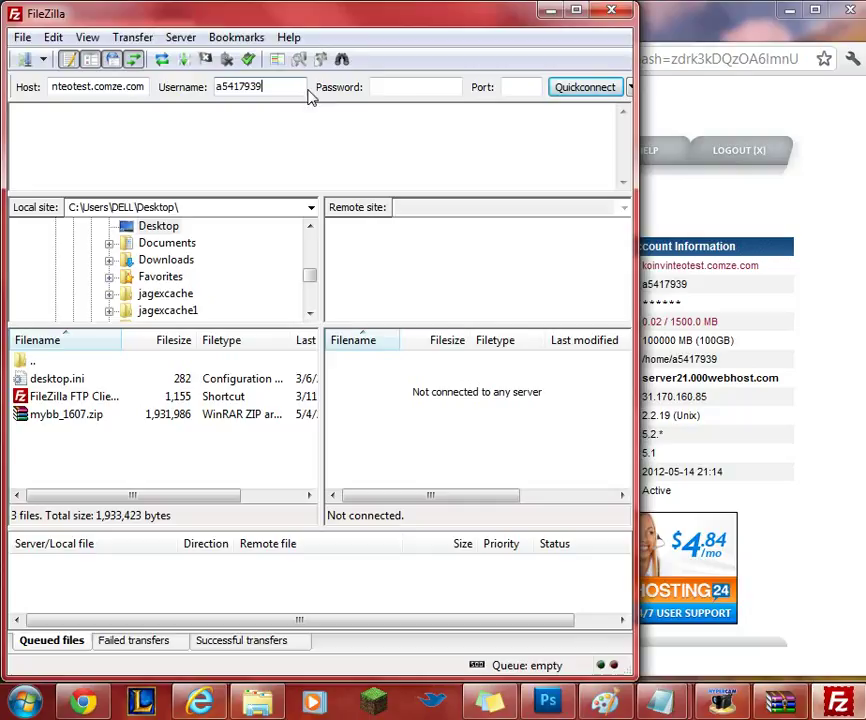
pyautogui.click(381, 87)
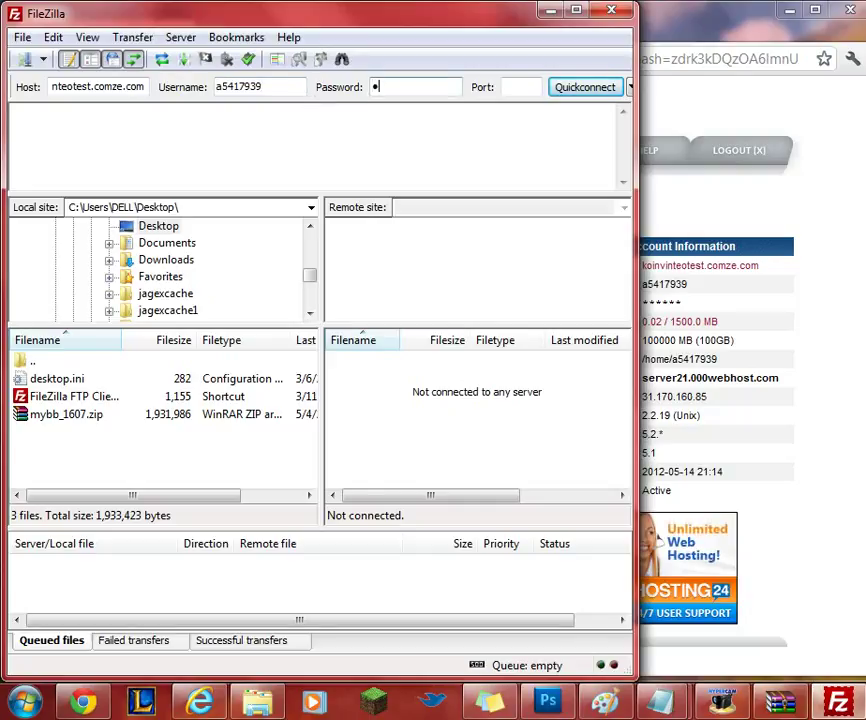
pyautogui.write('•••••••••')
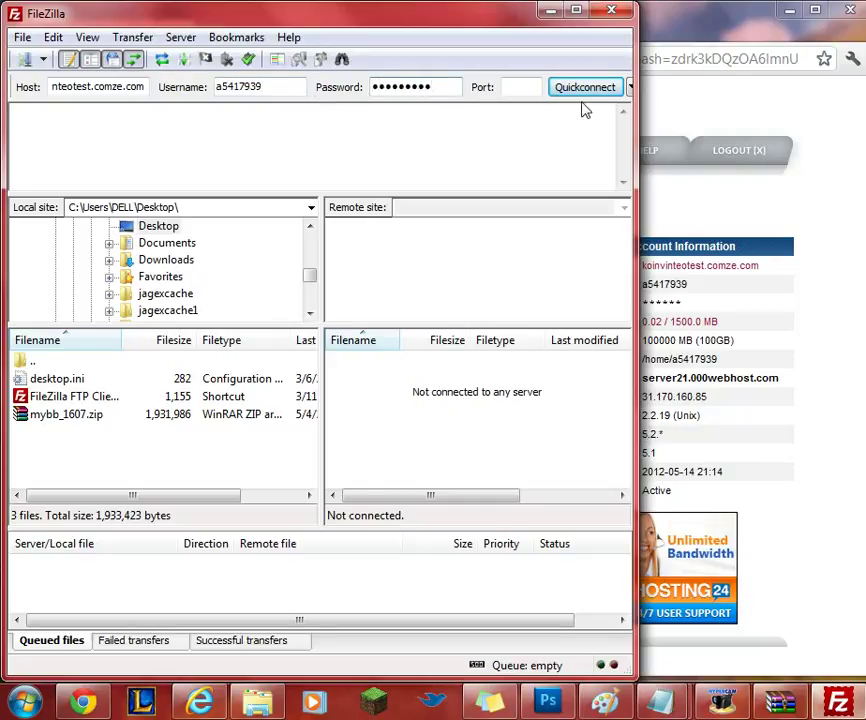
pyautogui.click(580, 88)
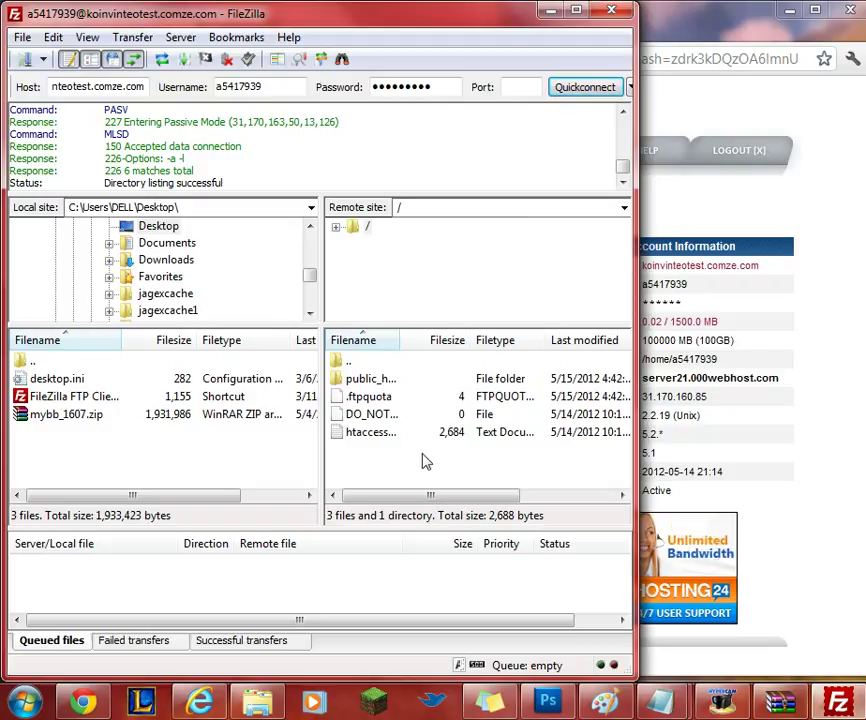
# Open public_html and upload everything from the MyBB archive's Upload folder into it.
pyautogui.doubleClick(373, 381)
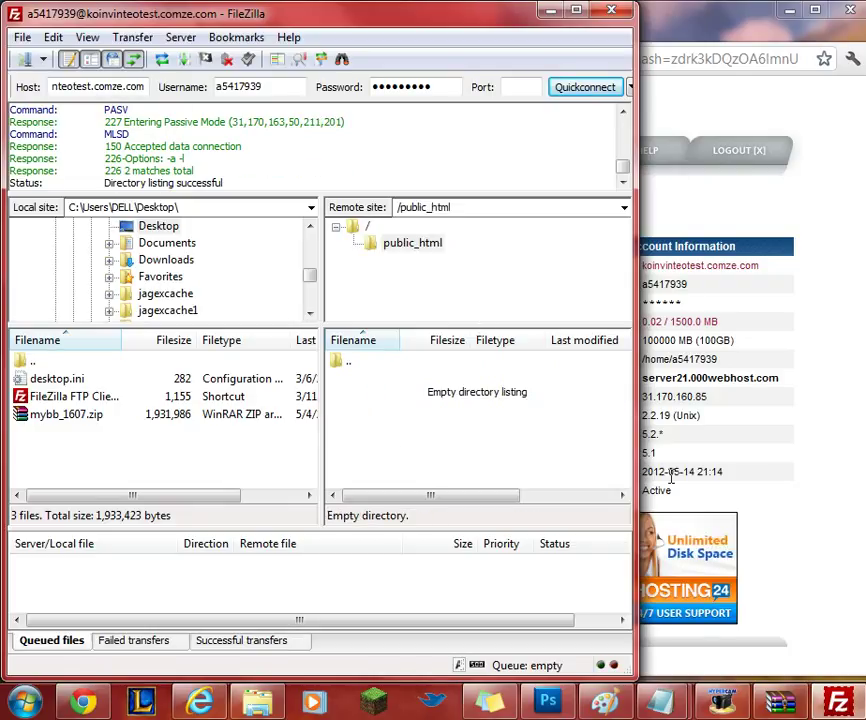
pyautogui.click(789, 706)
pyautogui.moveTo(427, 207); pyautogui.dragTo(764, 135)
pyautogui.doubleClick(448, 302)
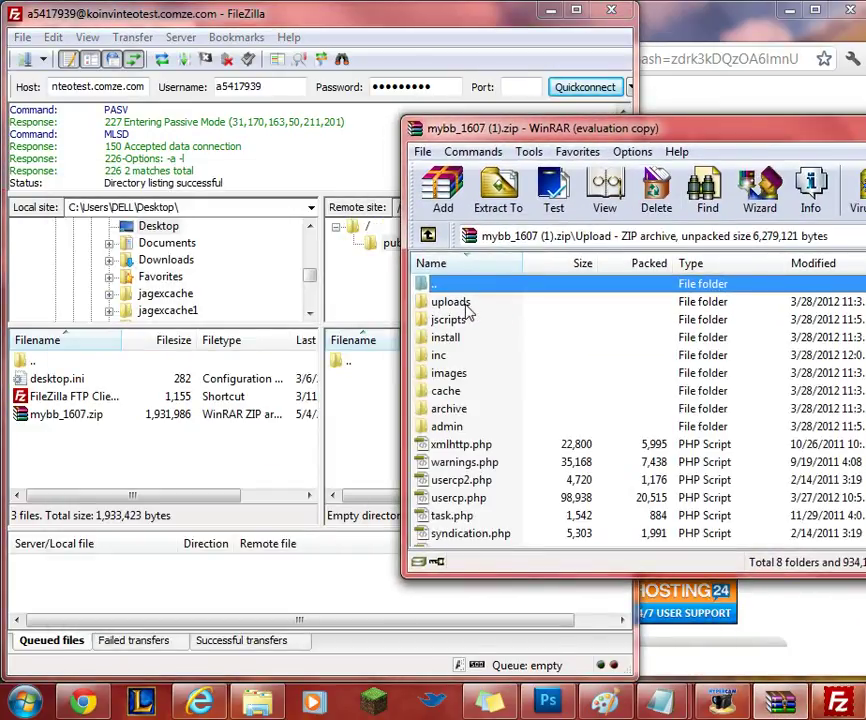
pyautogui.click(470, 304)
pyautogui.scroll(-10, 493, 464)
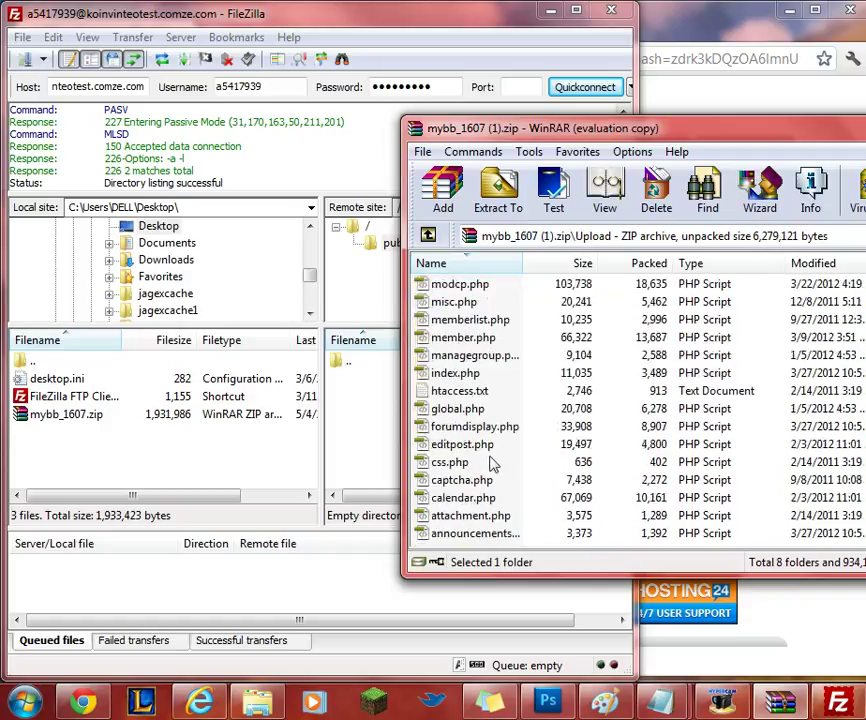
pyautogui.hotkey('ctrl', 'a')
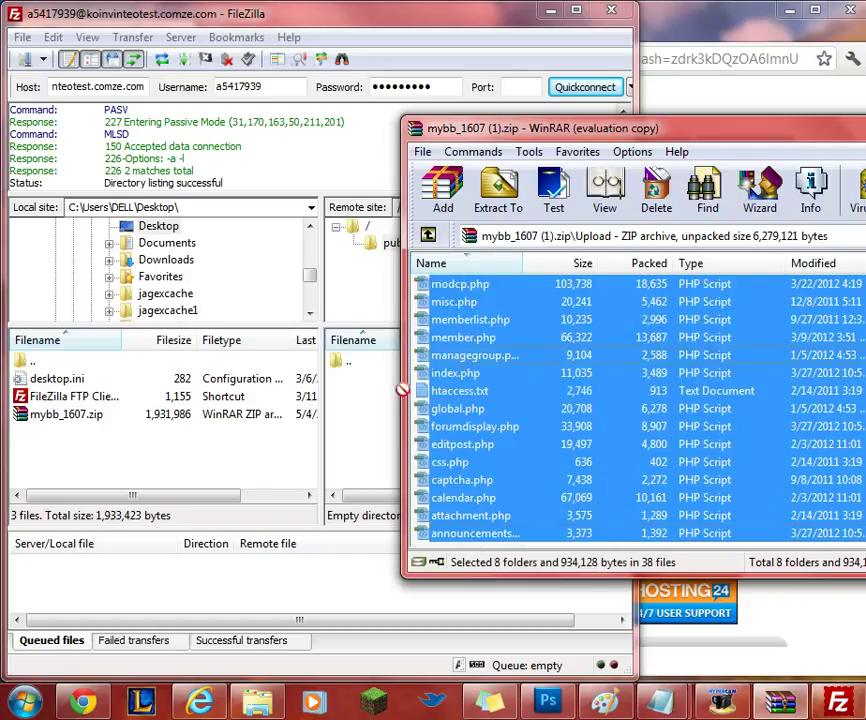
pyautogui.moveTo(399, 384); pyautogui.dragTo(358, 448)
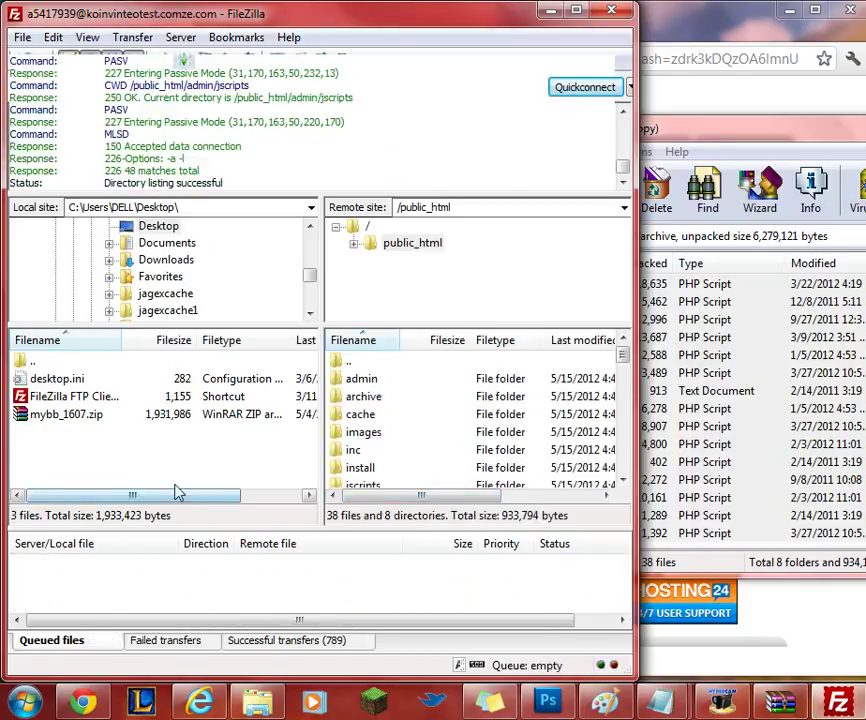
# Move the WinRAR archive window aside and close it.
pyautogui.click(760, 132)
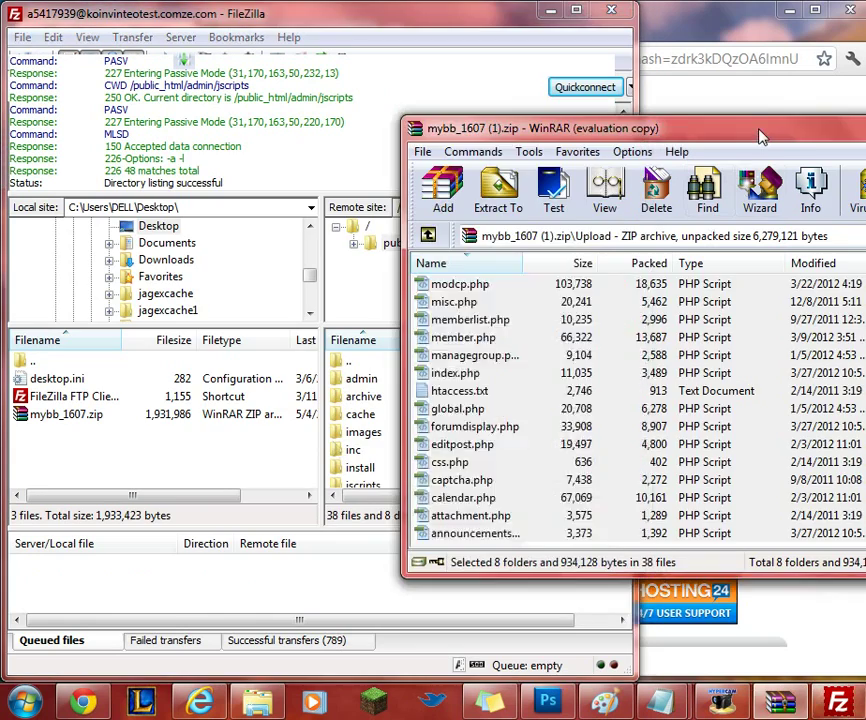
pyautogui.hotkey('ctrl', 'a')
pyautogui.moveTo(760, 135); pyautogui.dragTo(478, 180)
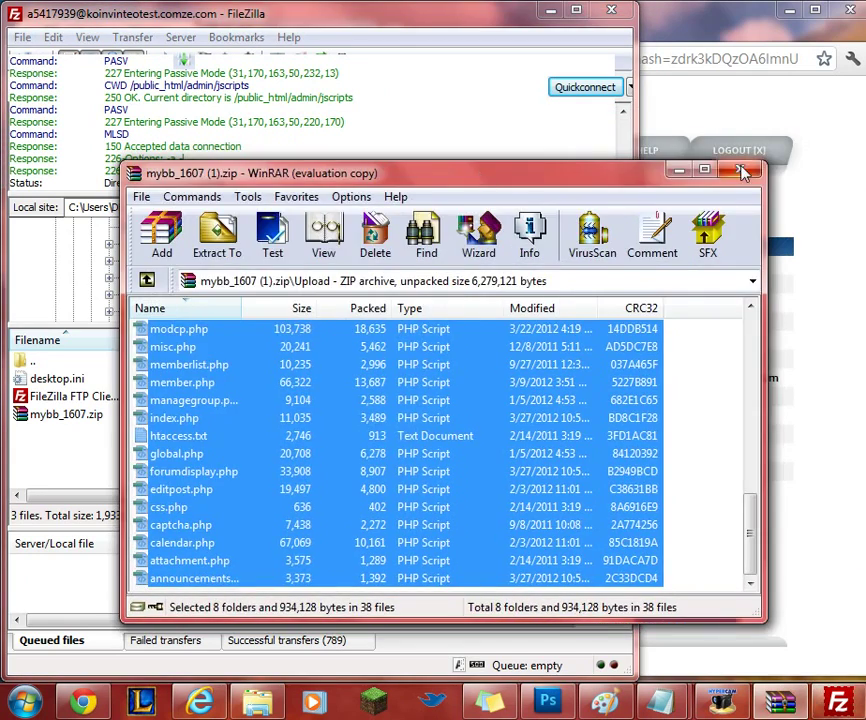
pyautogui.click(677, 169)
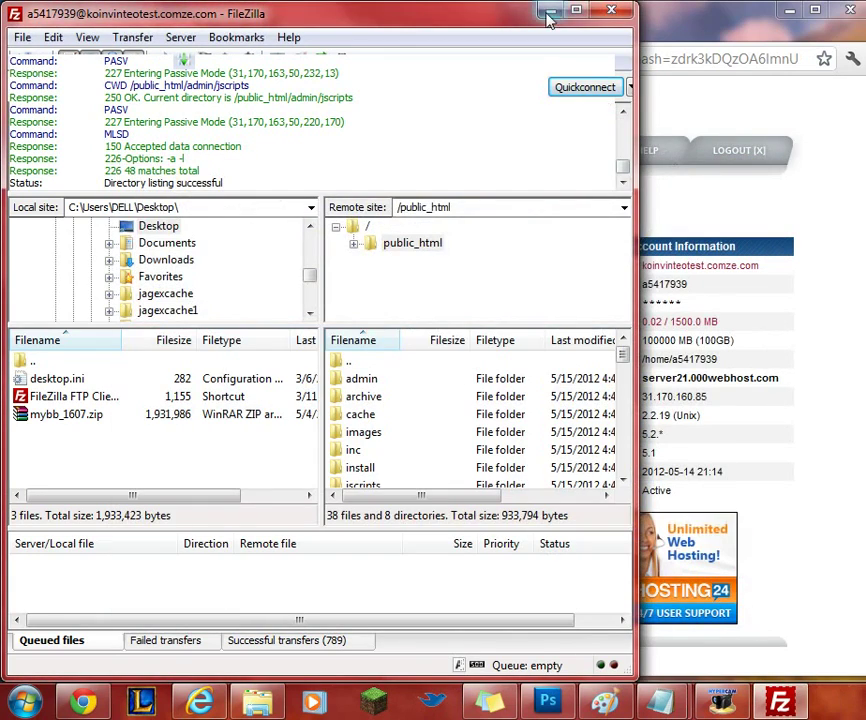
# Minimize FileZilla and open koinvinteotest.comze.com in a new tab, showing MyBB Error (41).
pyautogui.click(549, 14)
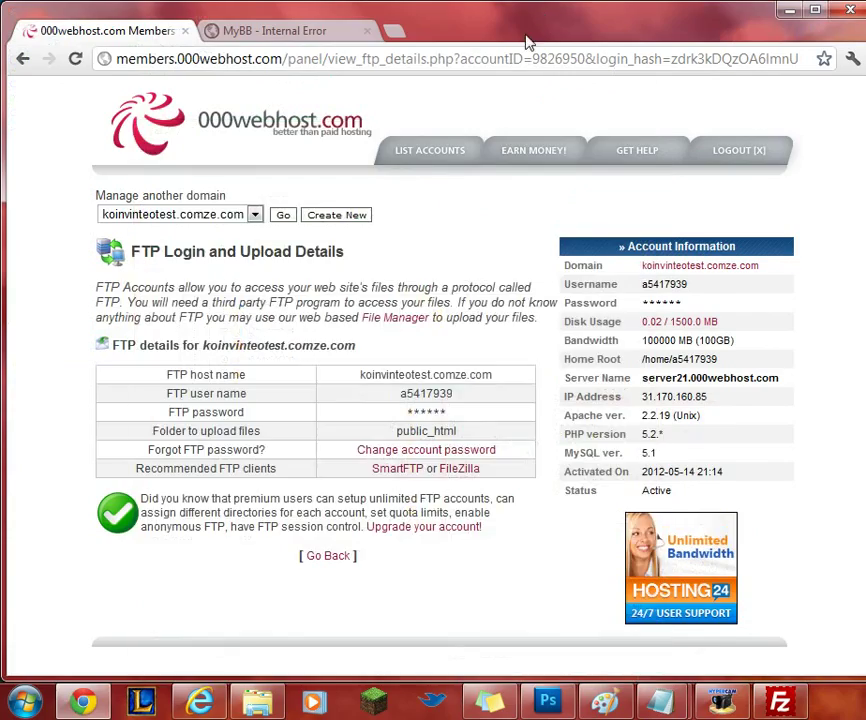
pyautogui.click(663, 268)
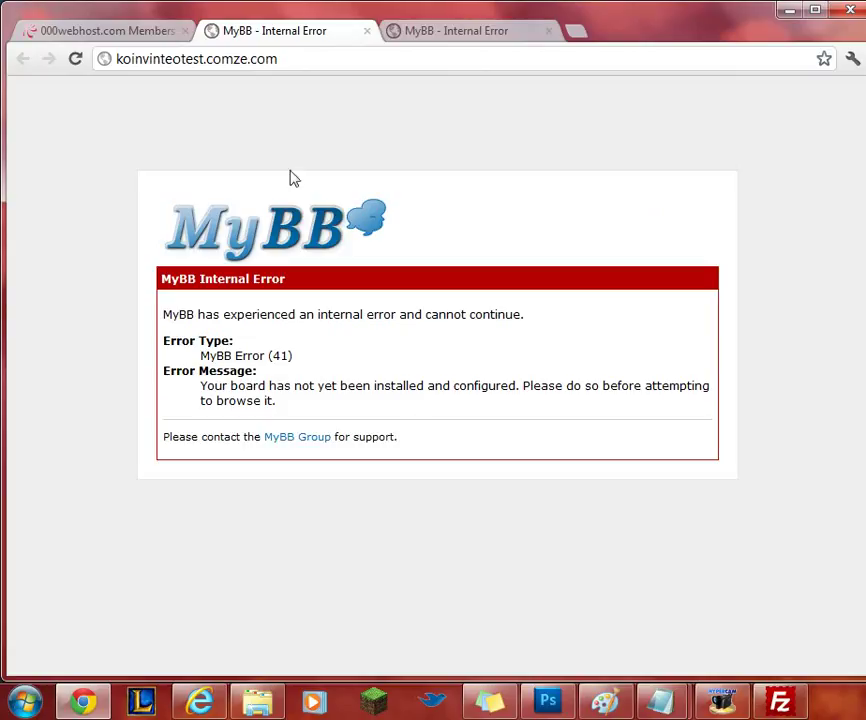
# Load koinvinteotest.comze.com/install/ to reach the MyBB Installation Wizard Welcome page.
pyautogui.click(298, 62)
pyautogui.click(298, 62)
pyautogui.write('/install/')
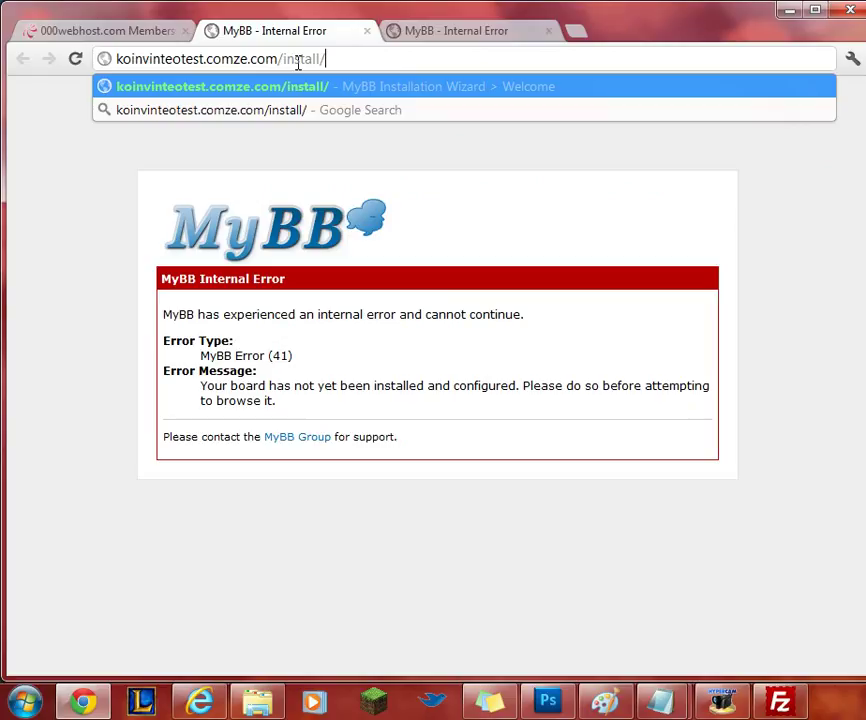
pyautogui.press('Return')
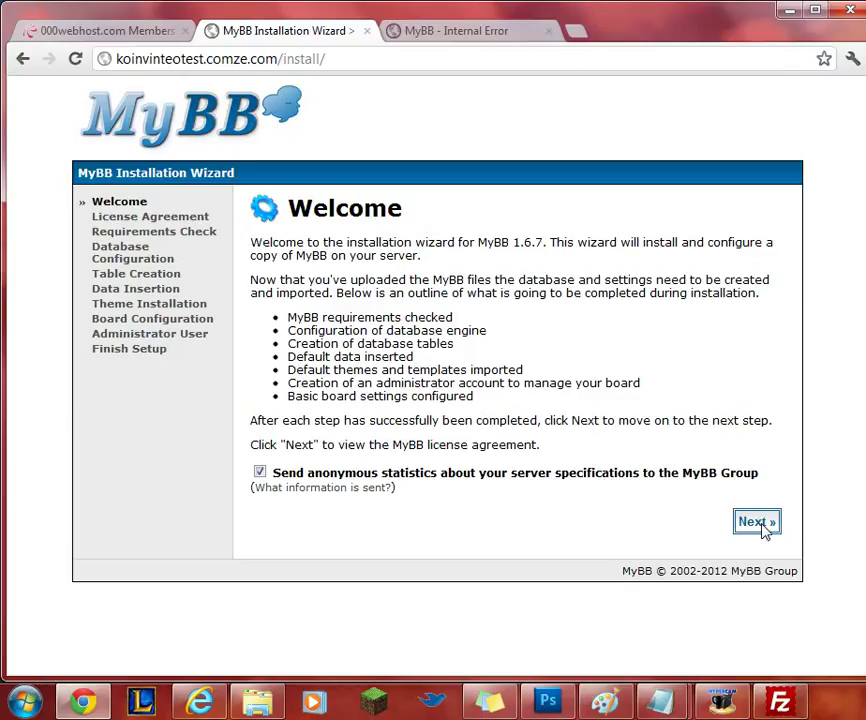
# Scroll through and accept the MyBB licence agreement, advancing to Requirements Check.
pyautogui.click(763, 527)
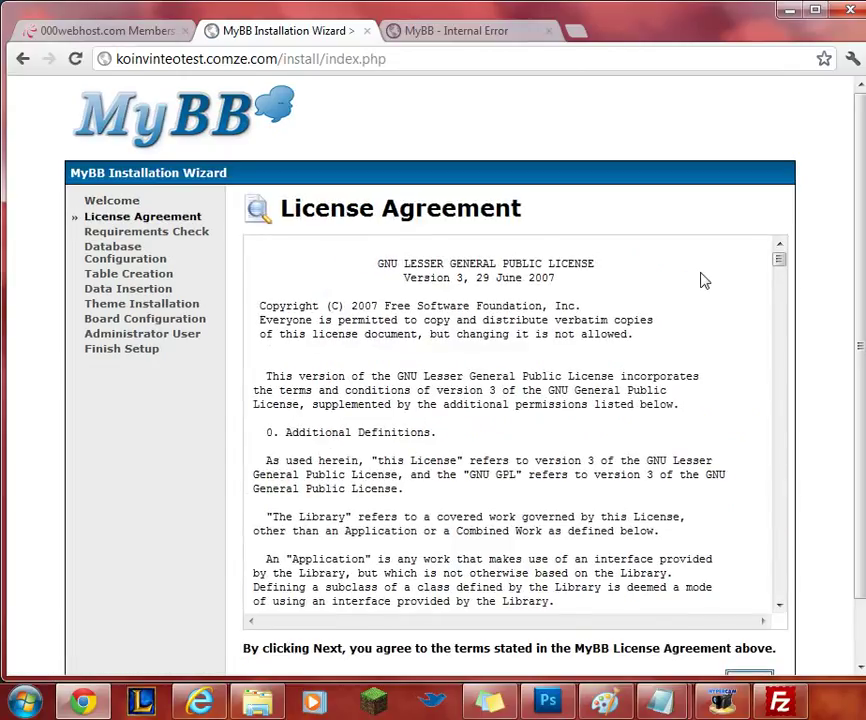
pyautogui.scroll(-1, 804, 269)
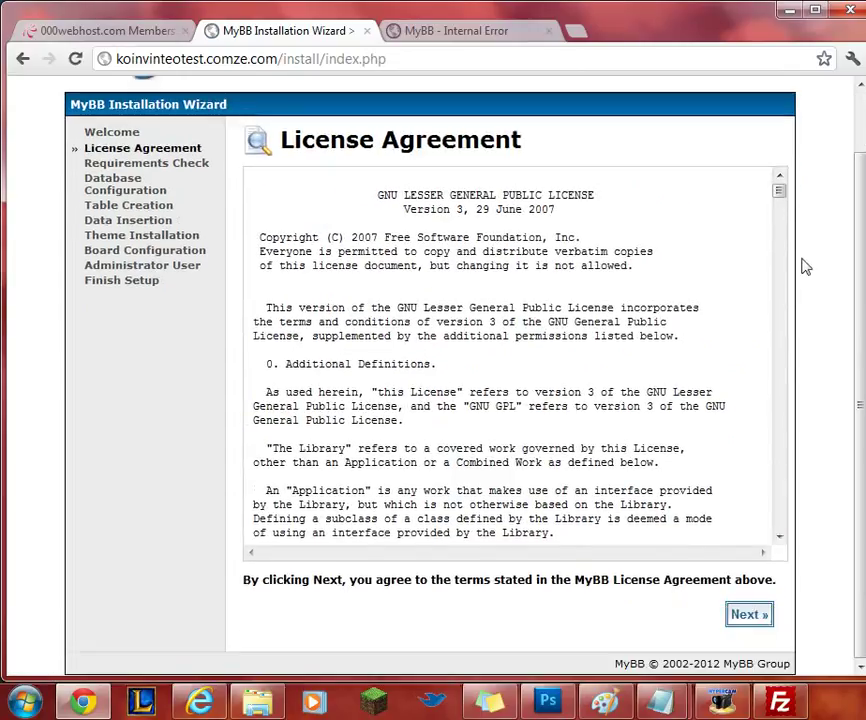
pyautogui.moveTo(783, 193); pyautogui.dragTo(787, 543)
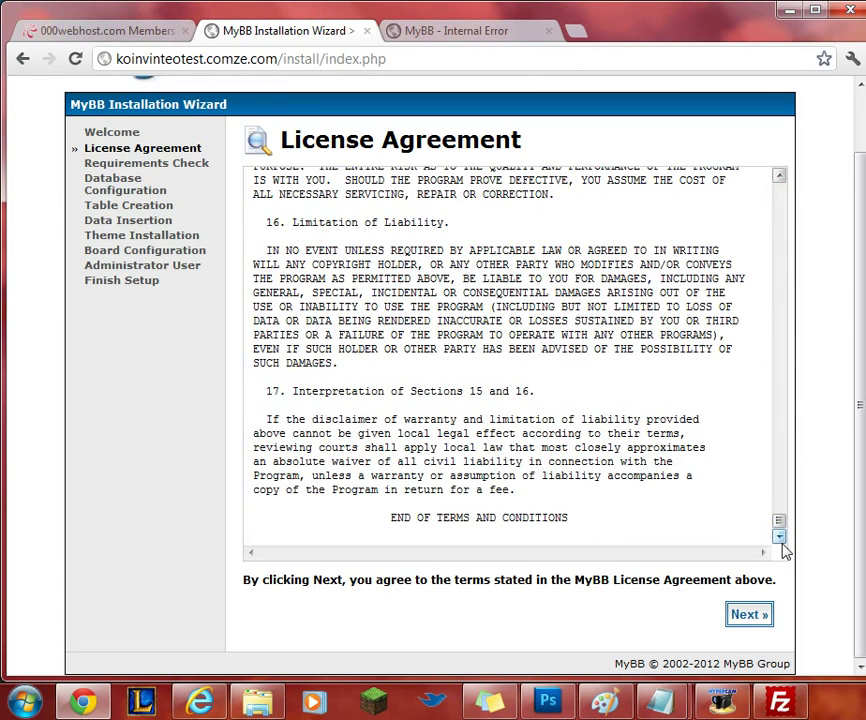
pyautogui.click(757, 617)
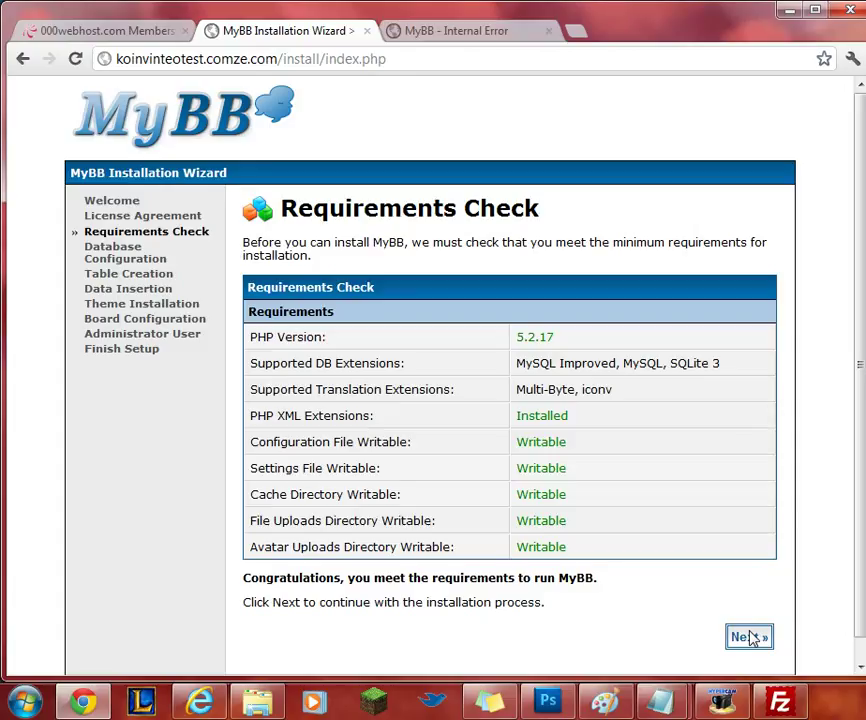
# Advance to Database Configuration and switch the engine from MySQL Improved to MySQL.
pyautogui.click(751, 637)
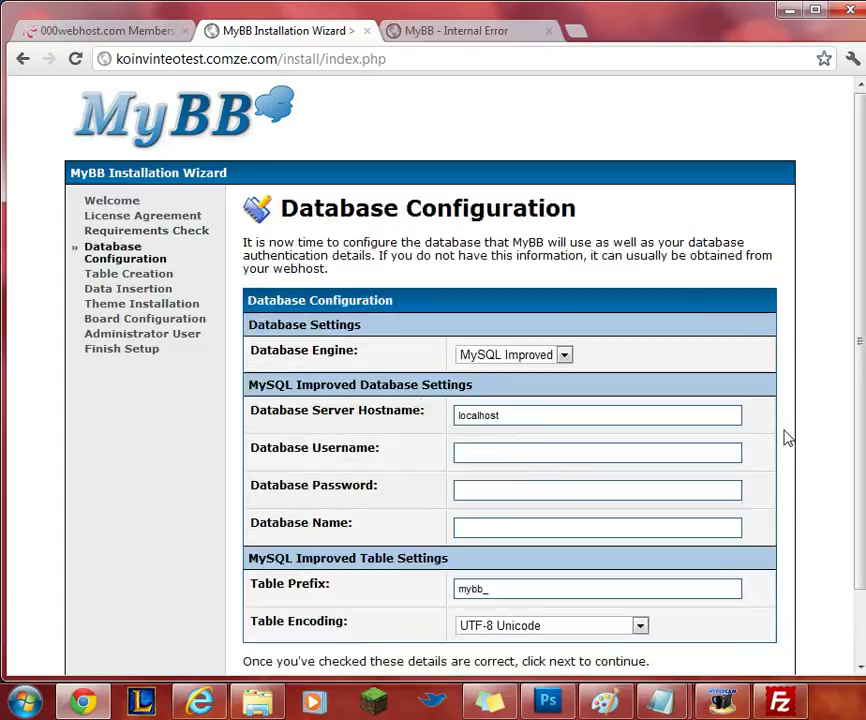
pyautogui.scroll(-1, 785, 437)
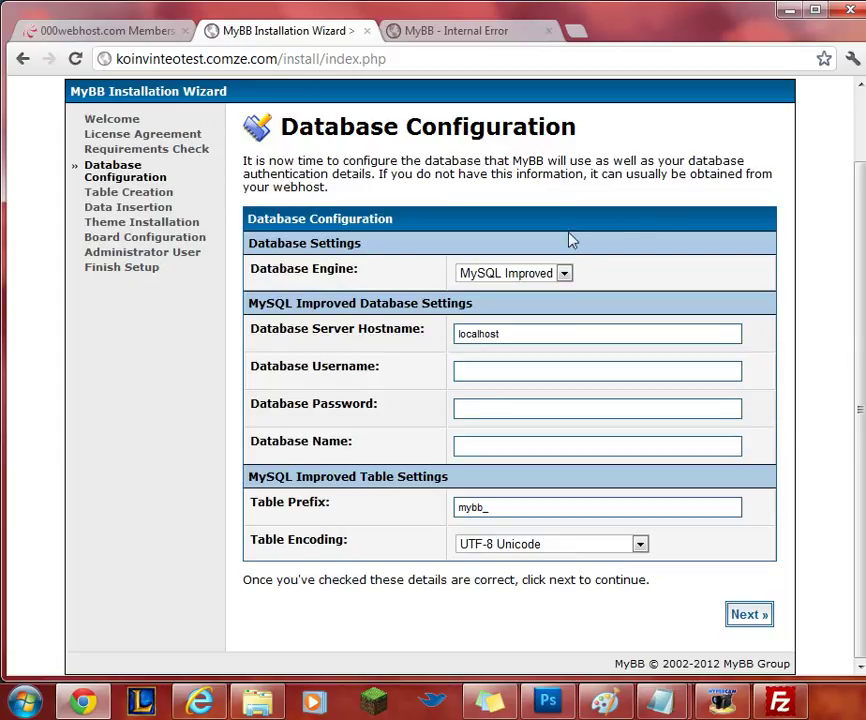
pyautogui.click(540, 277)
pyautogui.click(487, 306)
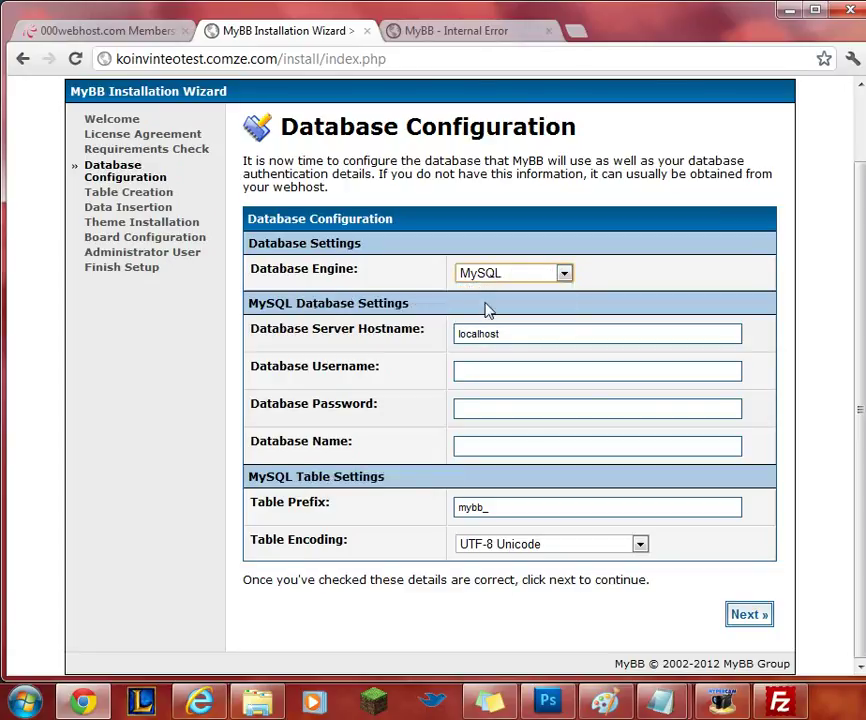
# Open the 000webhost control panel for koinvinteotest.comze.com and scroll to its MySQL services.
pyautogui.click(124, 34)
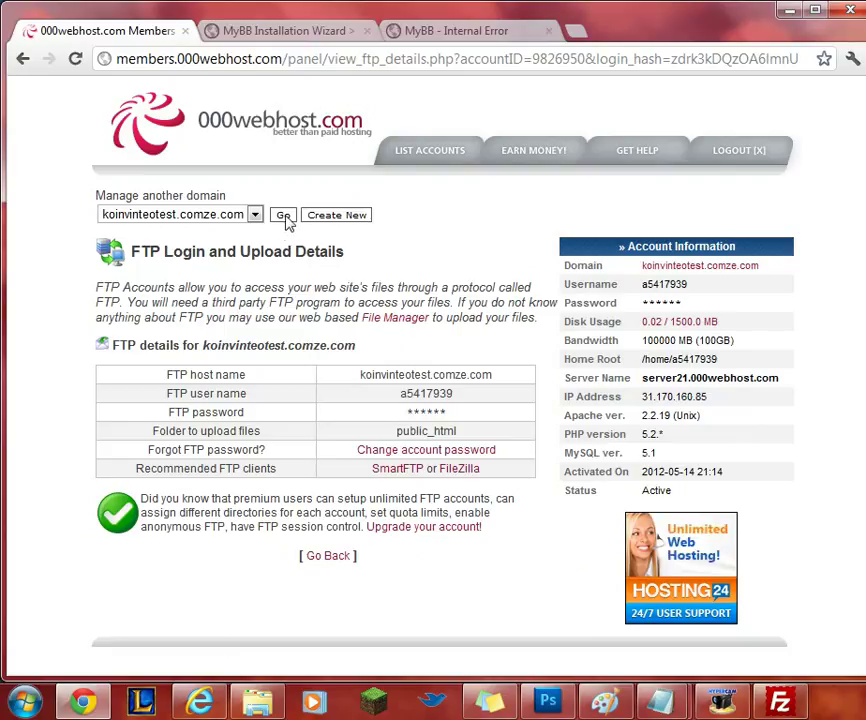
pyautogui.click(285, 217)
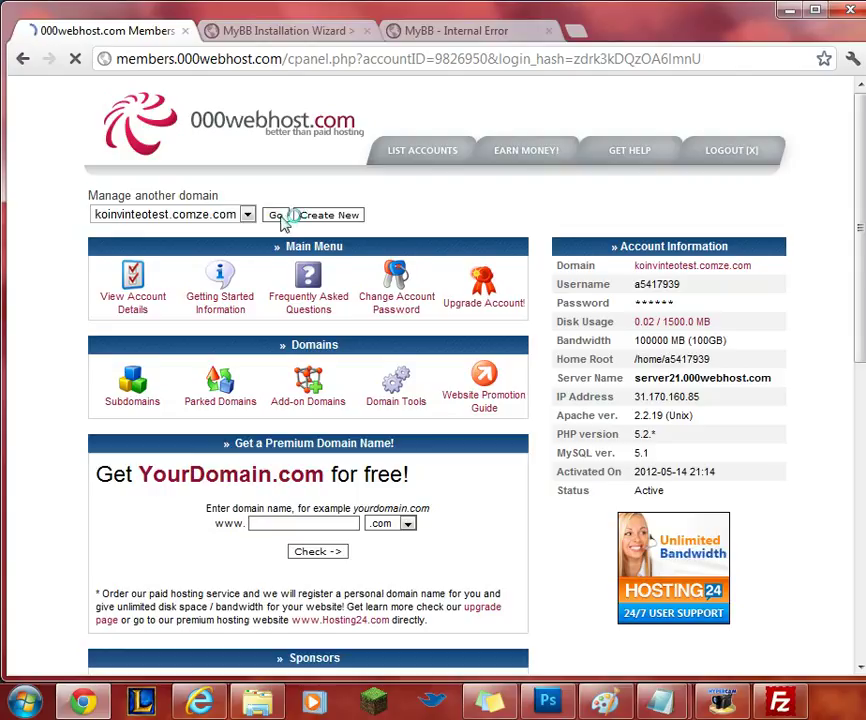
pyautogui.scroll(-6, 283, 222)
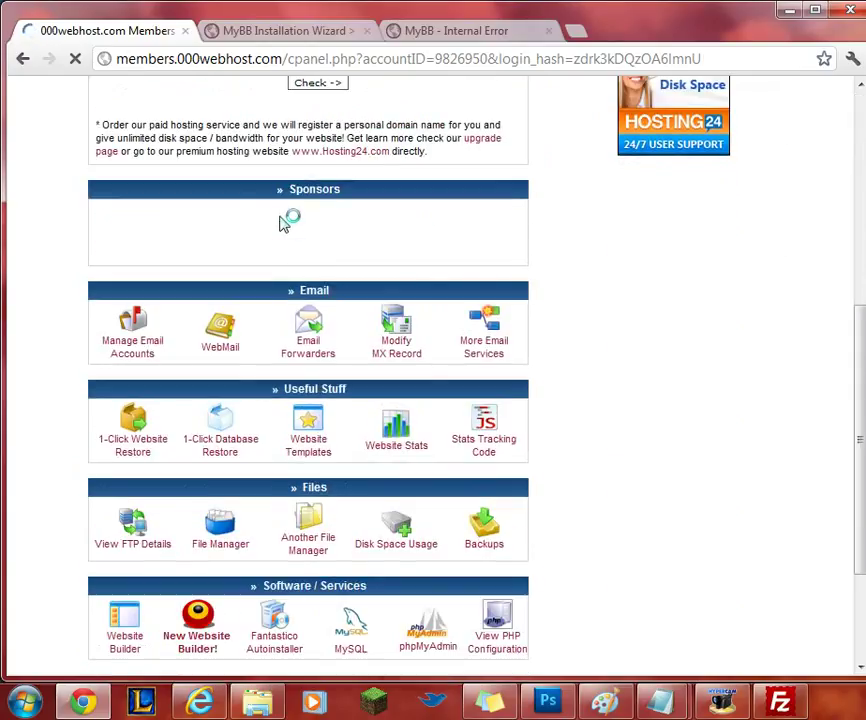
pyautogui.scroll(-1, 283, 222)
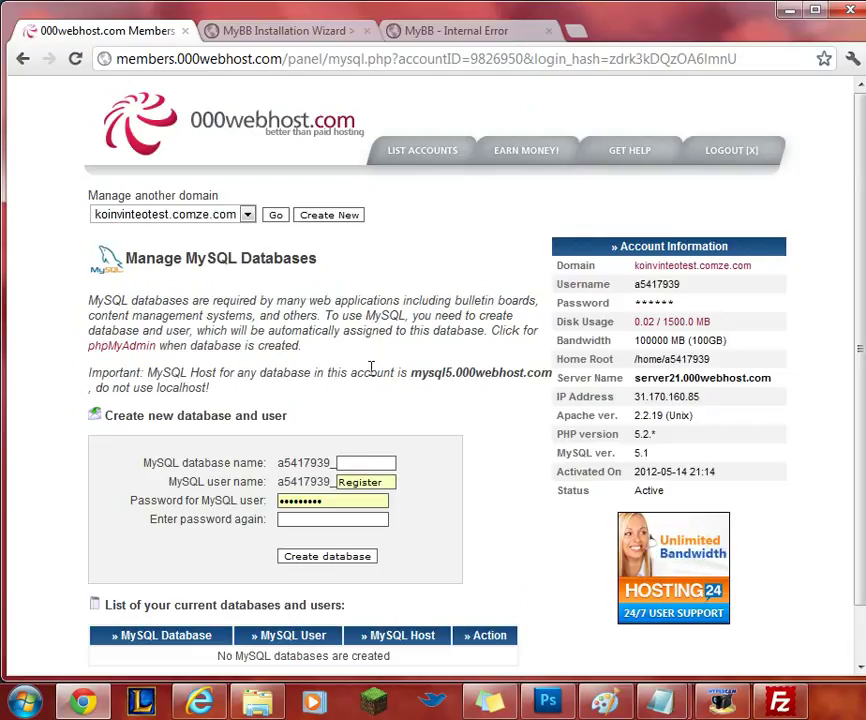
# Create a MySQL database and user named rgstr with a confirmed password.
pyautogui.scroll(-1, 345, 400)
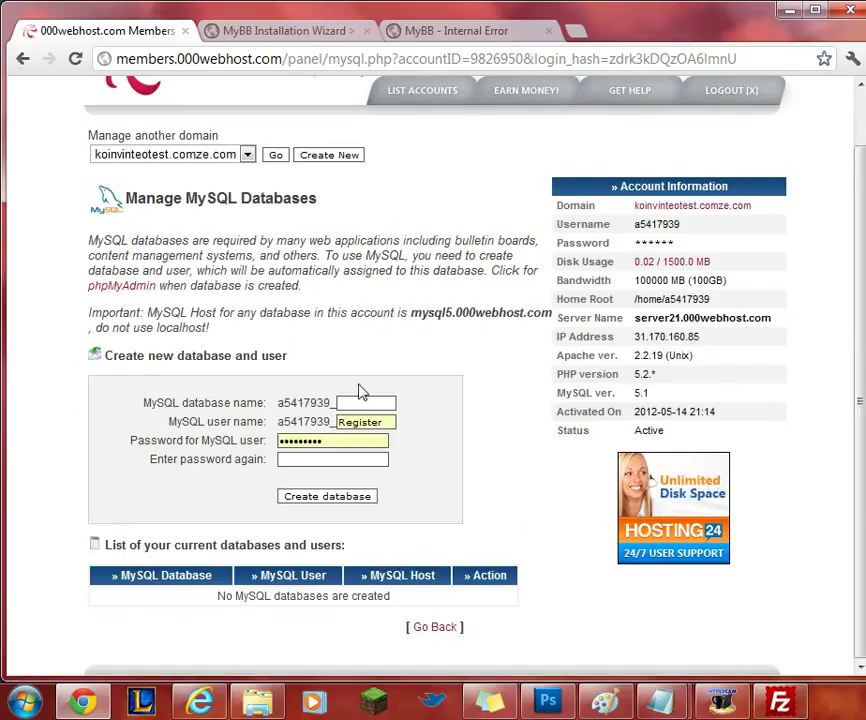
pyautogui.click(365, 404)
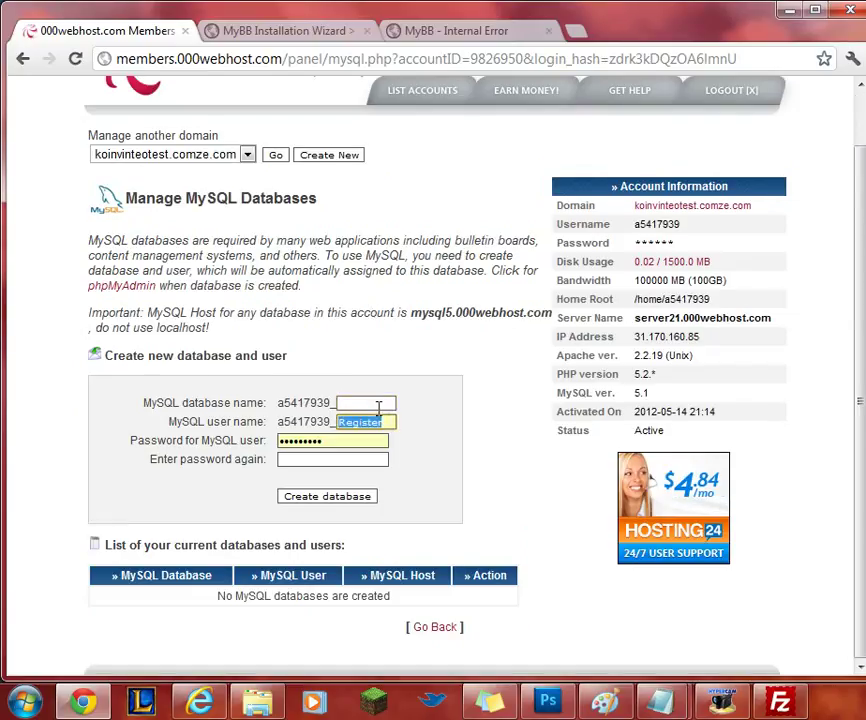
pyautogui.click(375, 401)
pyautogui.write('r')
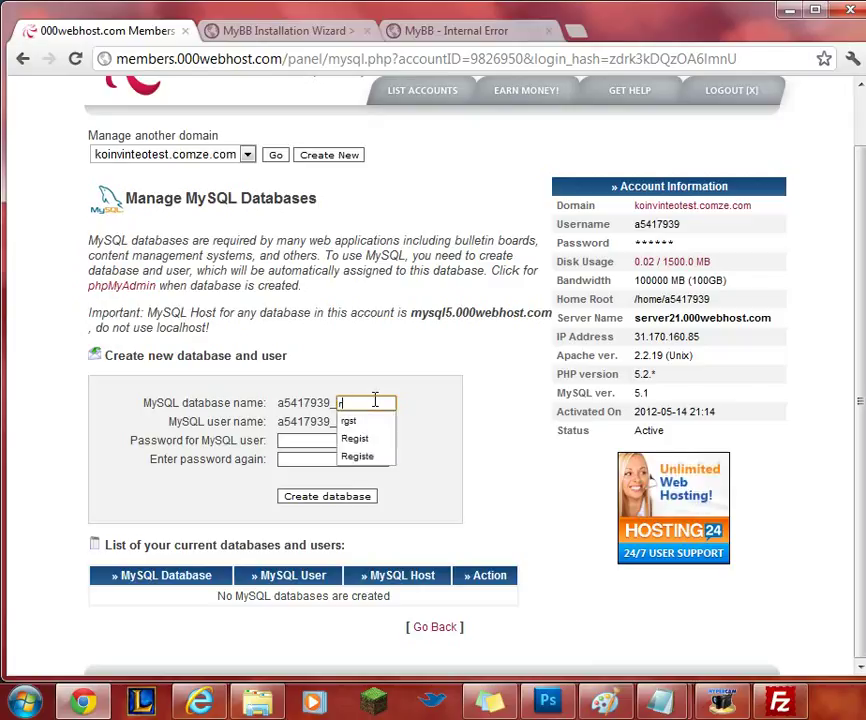
pyautogui.write('gstr')
pyautogui.click(350, 421)
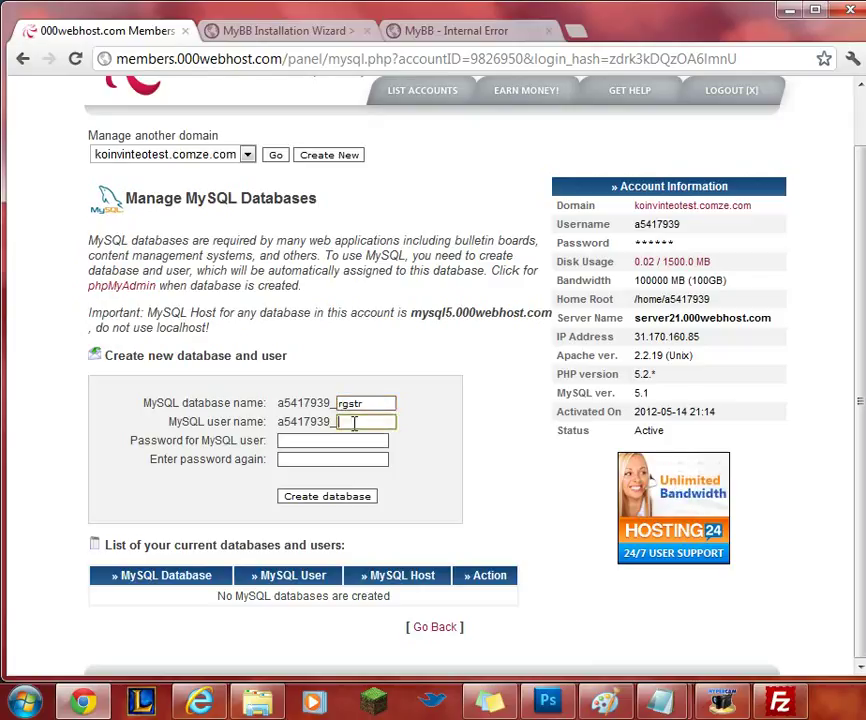
pyautogui.write('rgstr')
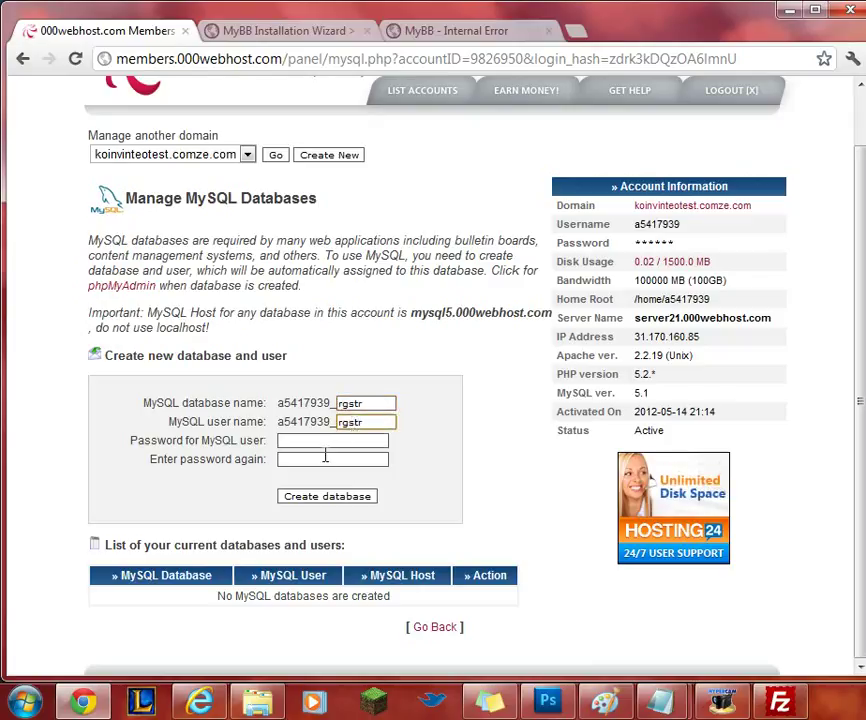
pyautogui.click(327, 441)
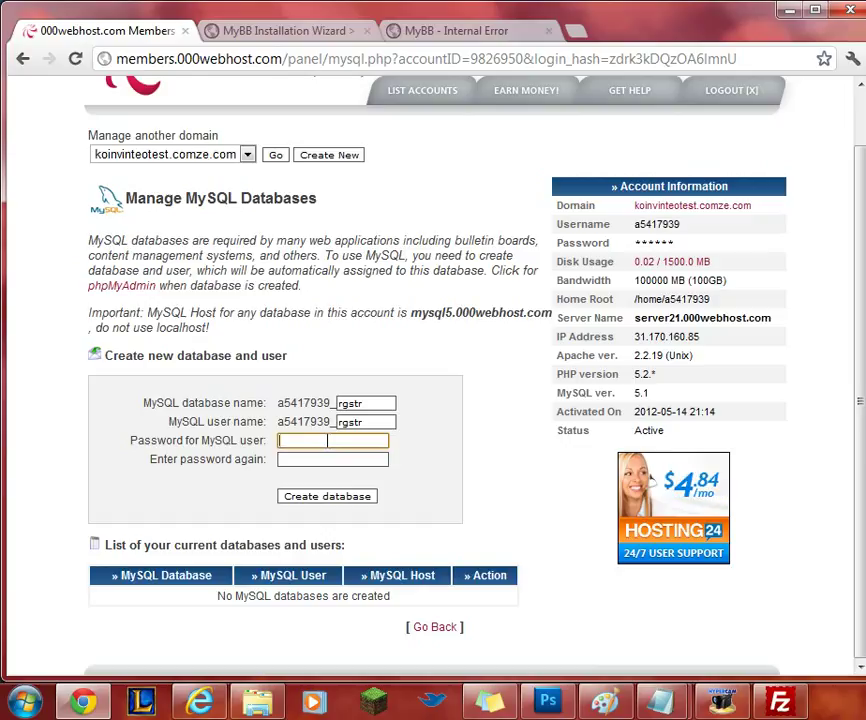
pyautogui.write('••••••••')
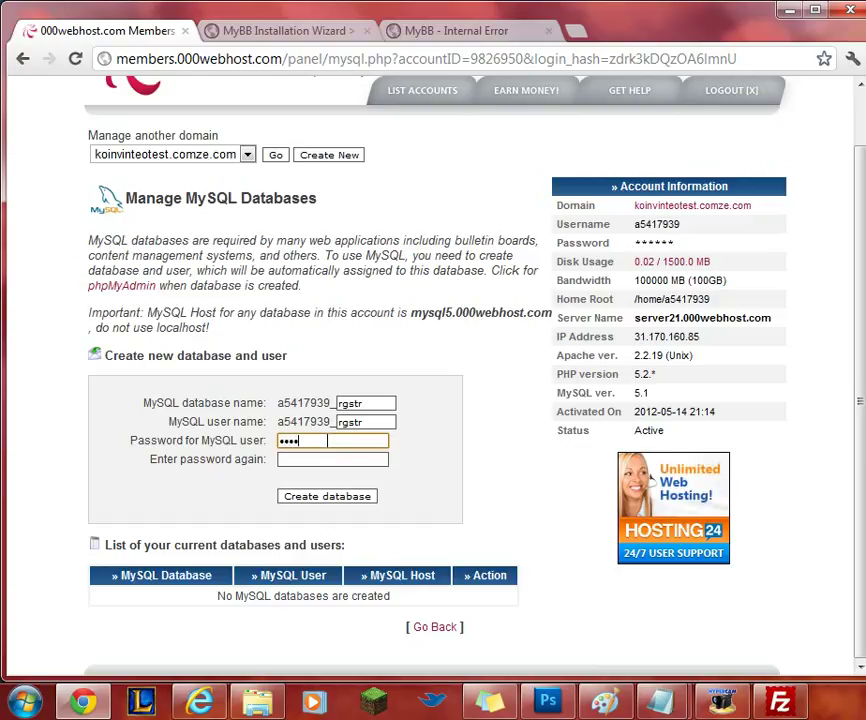
pyautogui.click(290, 459)
pyautogui.write('•')
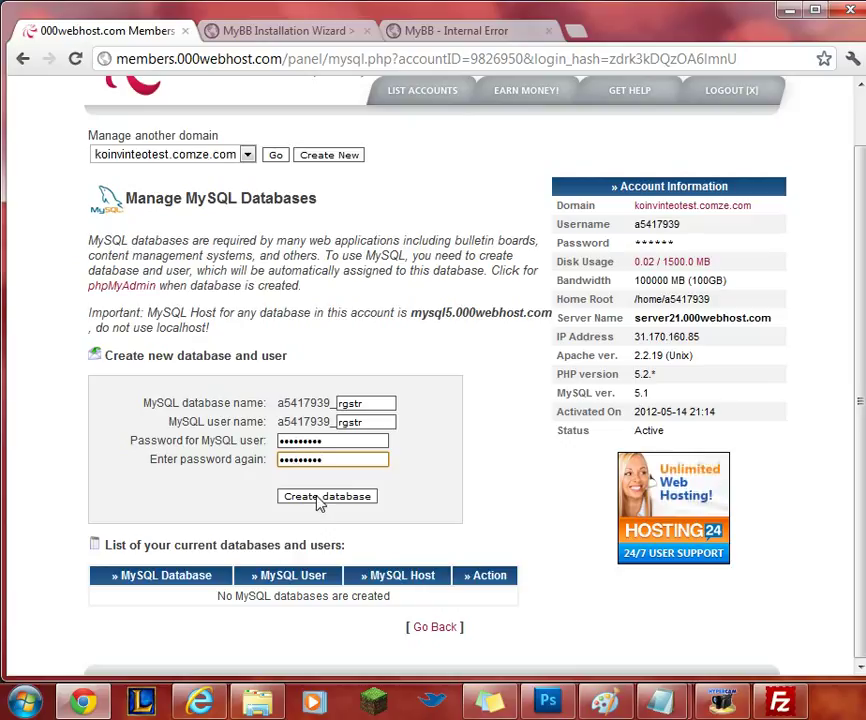
pyautogui.click(320, 498)
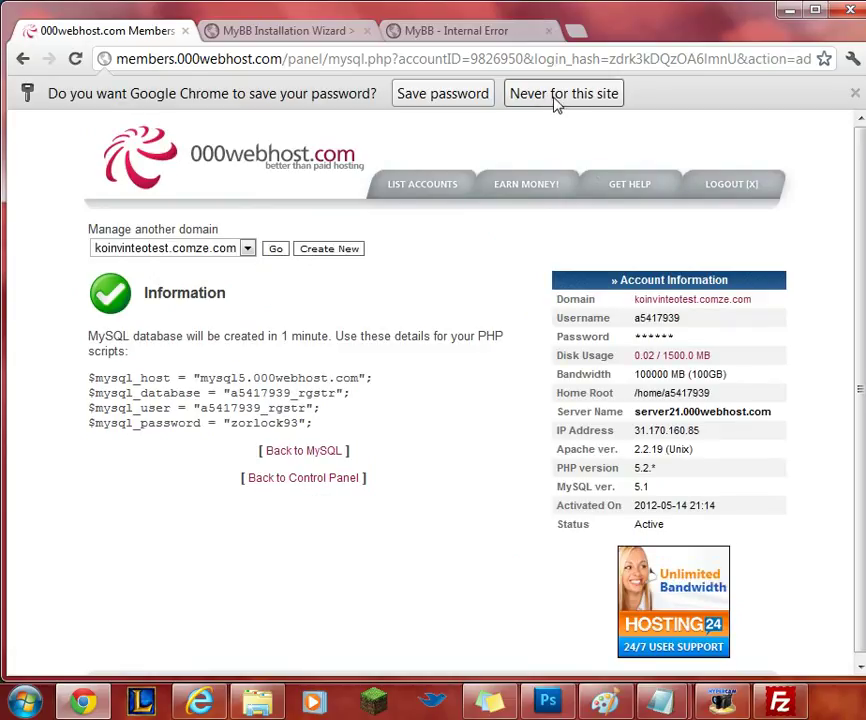
# Replace localhost with the copied 000webhost MySQL host as the database server hostname.
pyautogui.click(854, 94)
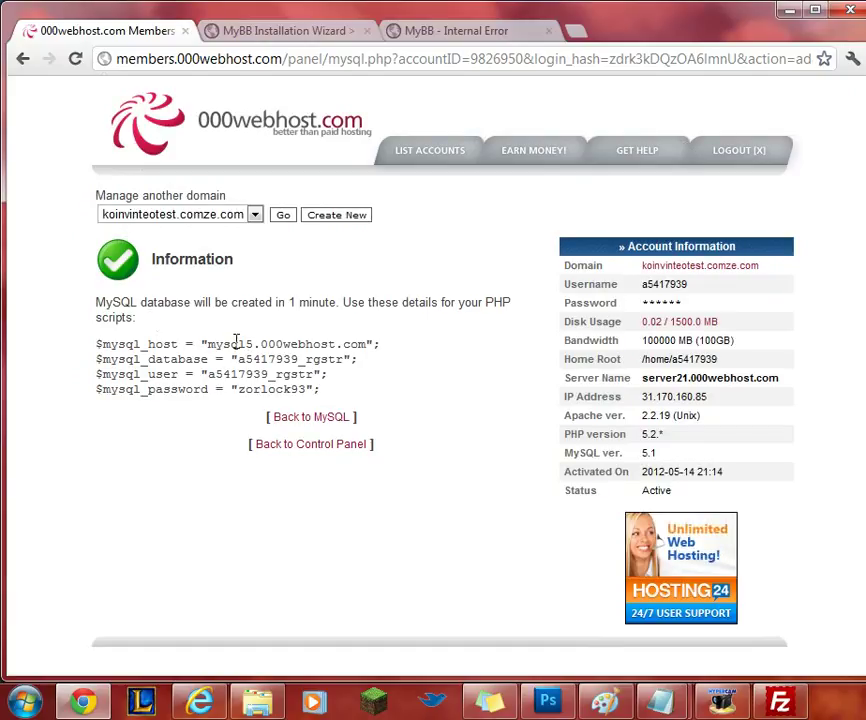
pyautogui.moveTo(208, 343); pyautogui.dragTo(366, 344)
pyautogui.hotkey('ctrl', 'c')
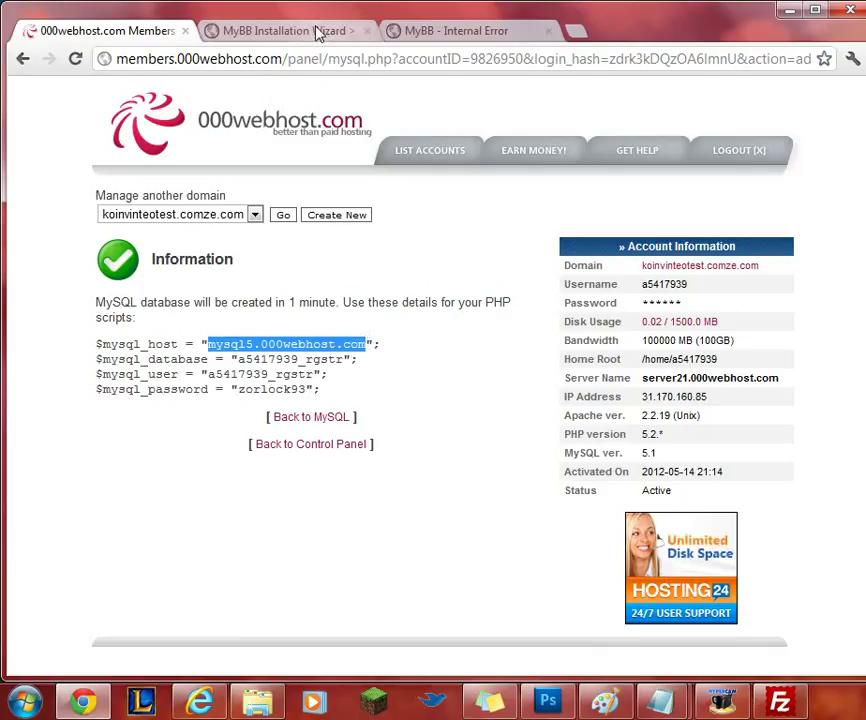
pyautogui.click(315, 31)
pyautogui.moveTo(538, 340); pyautogui.dragTo(460, 338)
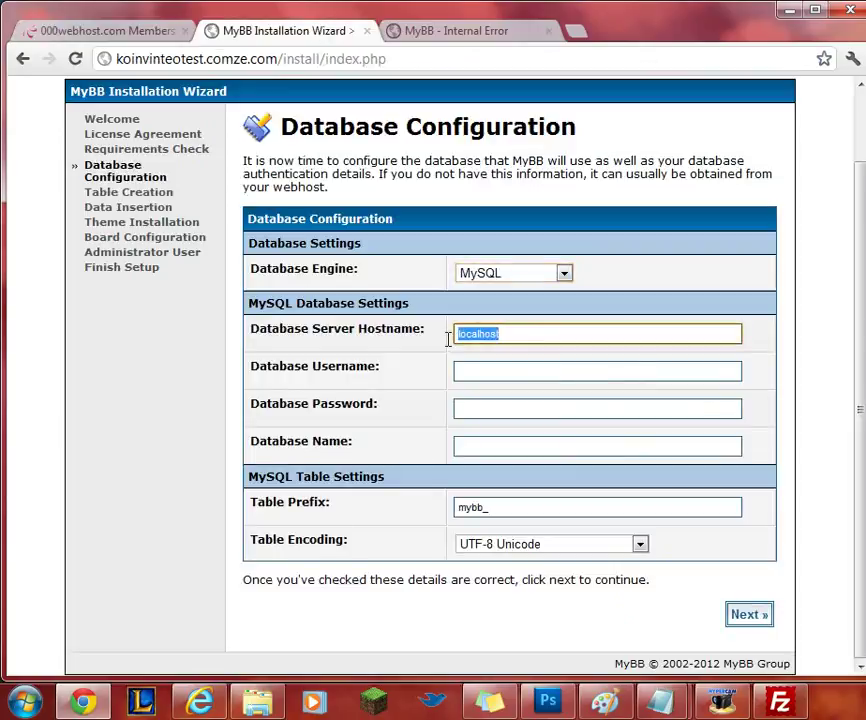
pyautogui.hotkey('ctrl', 'v')
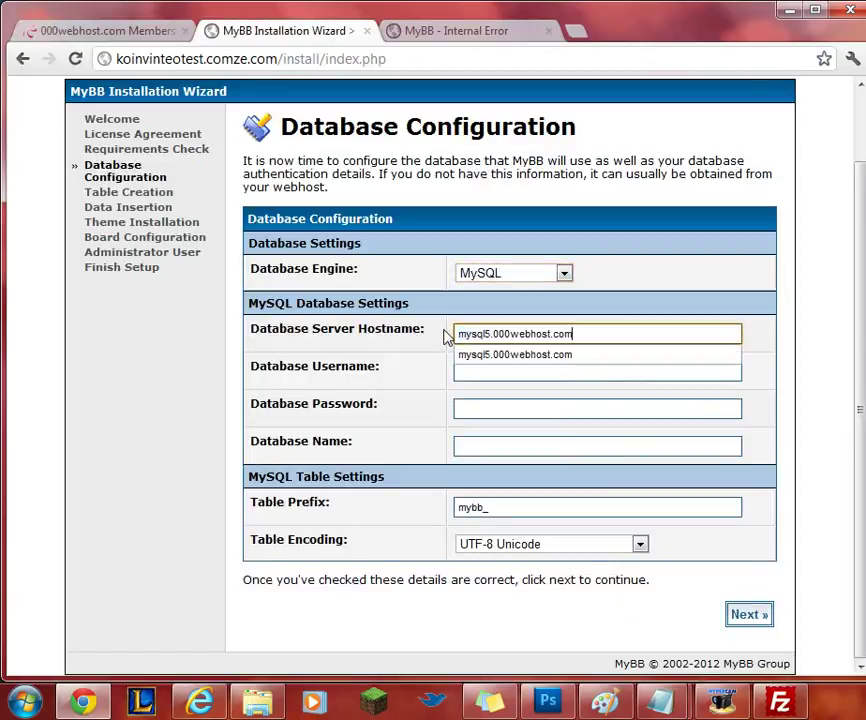
pyautogui.click(418, 358)
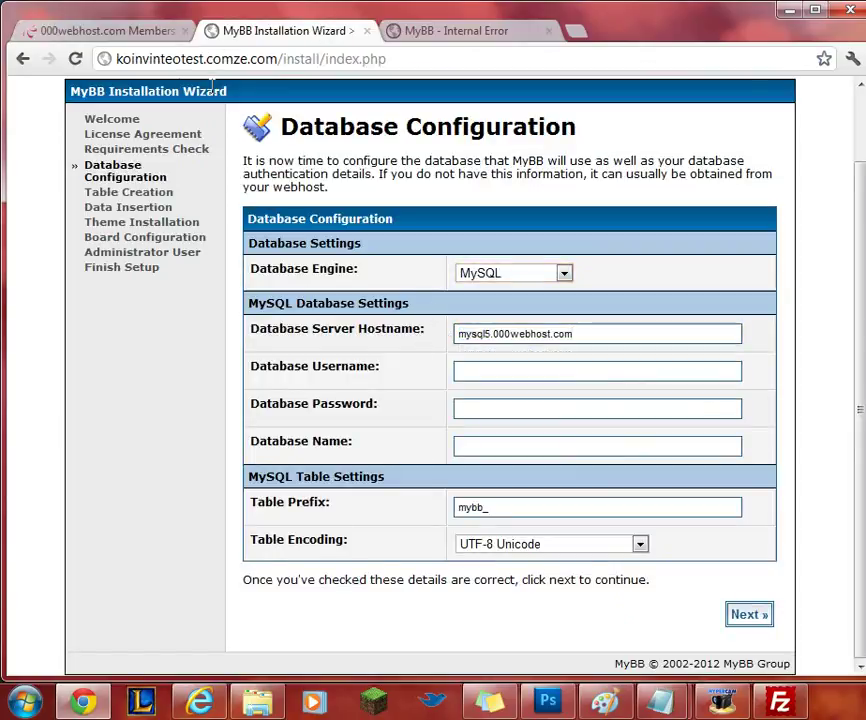
# Paste the new rgstr database name as both database username and name, then submit.
pyautogui.click(148, 33)
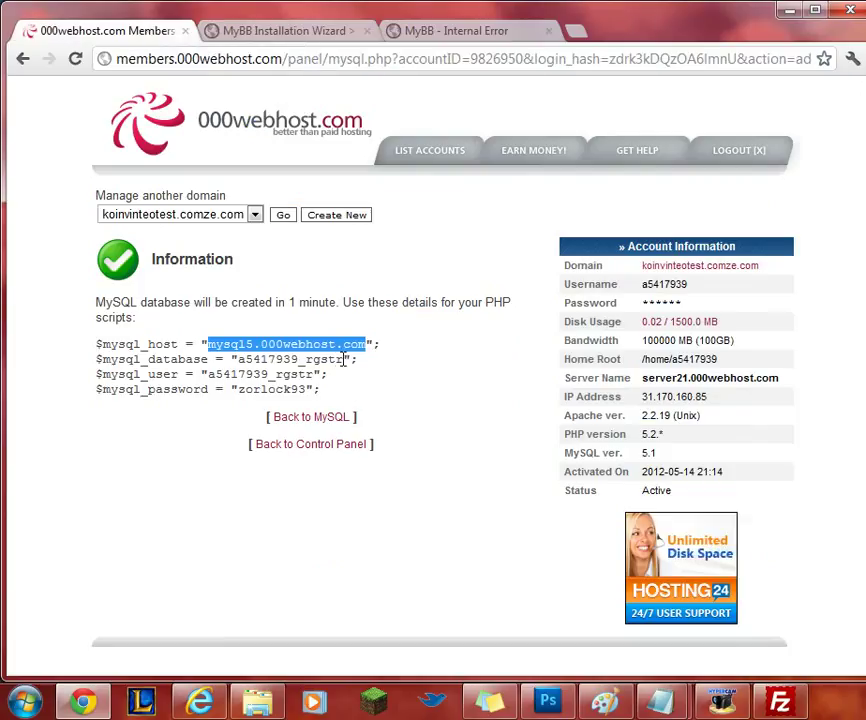
pyautogui.moveTo(343, 359); pyautogui.dragTo(238, 359)
pyautogui.hotkey('ctrl', 'c')
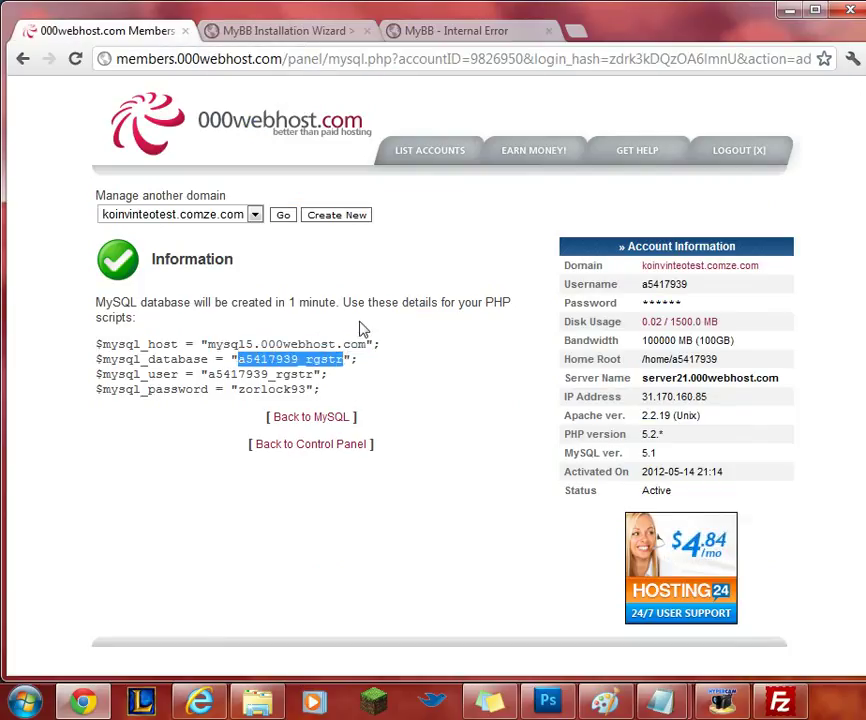
pyautogui.click(286, 33)
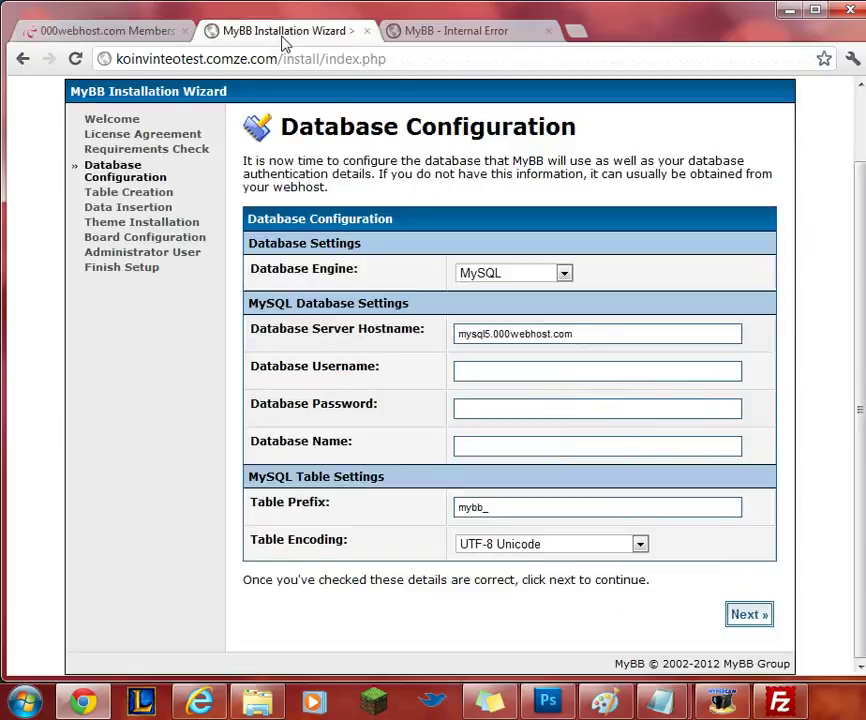
pyautogui.click(477, 366)
pyautogui.hotkey('ctrl', 'v')
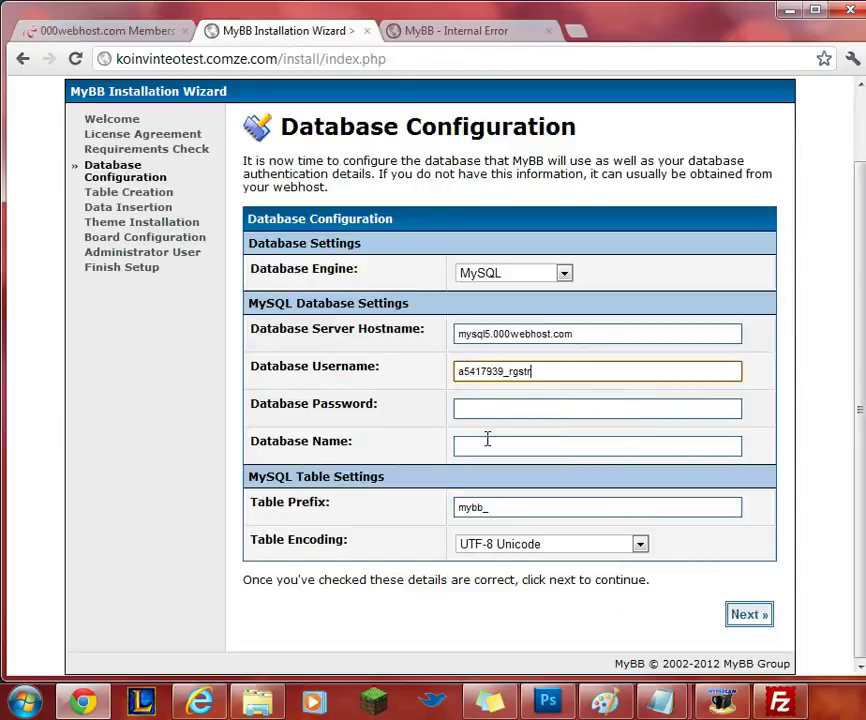
pyautogui.click(487, 440)
pyautogui.hotkey('ctrl', 'v')
pyautogui.click(476, 406)
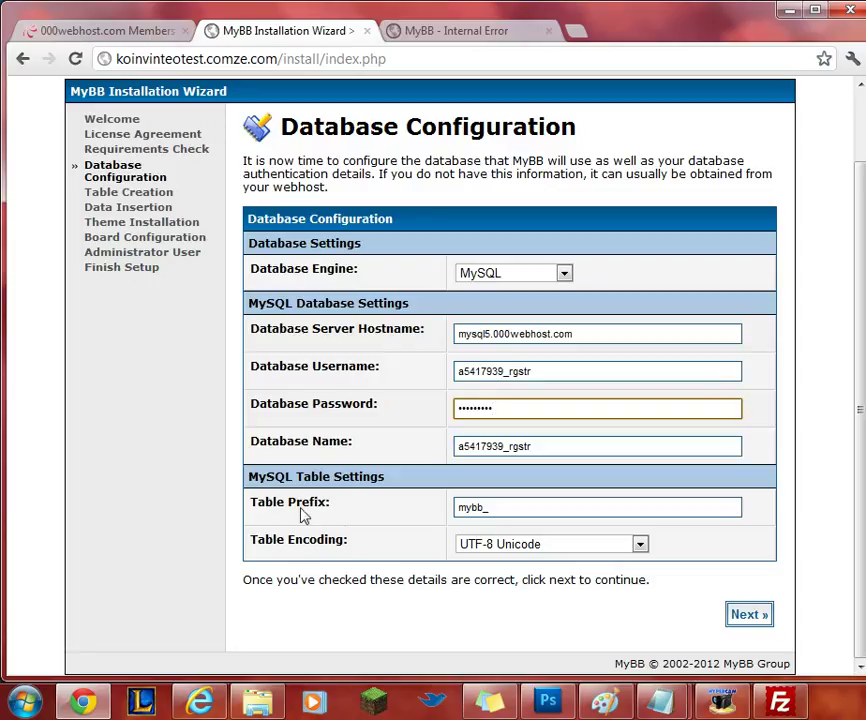
pyautogui.click(748, 619)
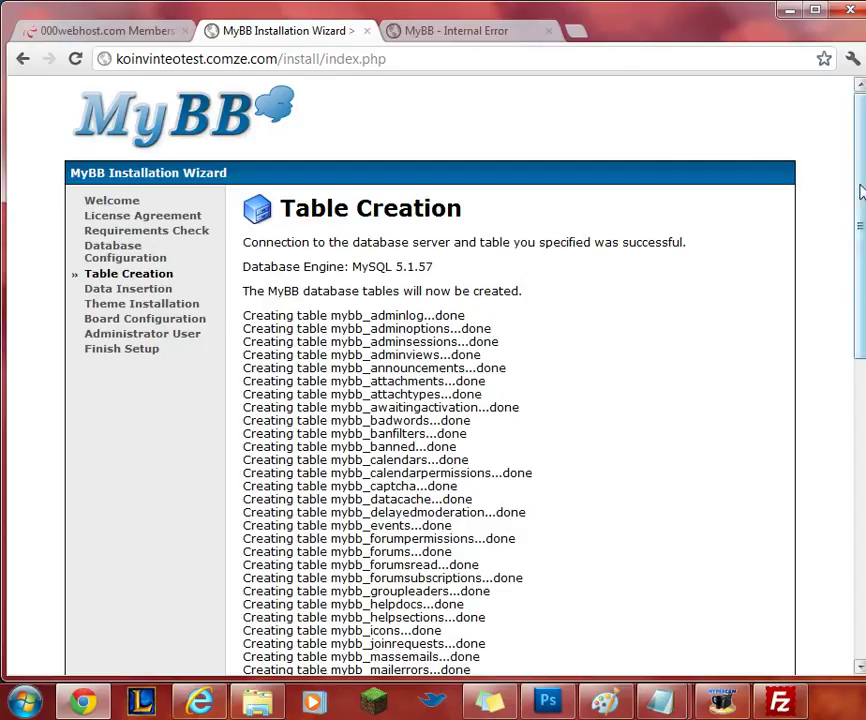
# Continue through Table Creation, Table Population and Theme Installation to Board Configuration.
pyautogui.moveTo(860, 188); pyautogui.dragTo(860, 530)
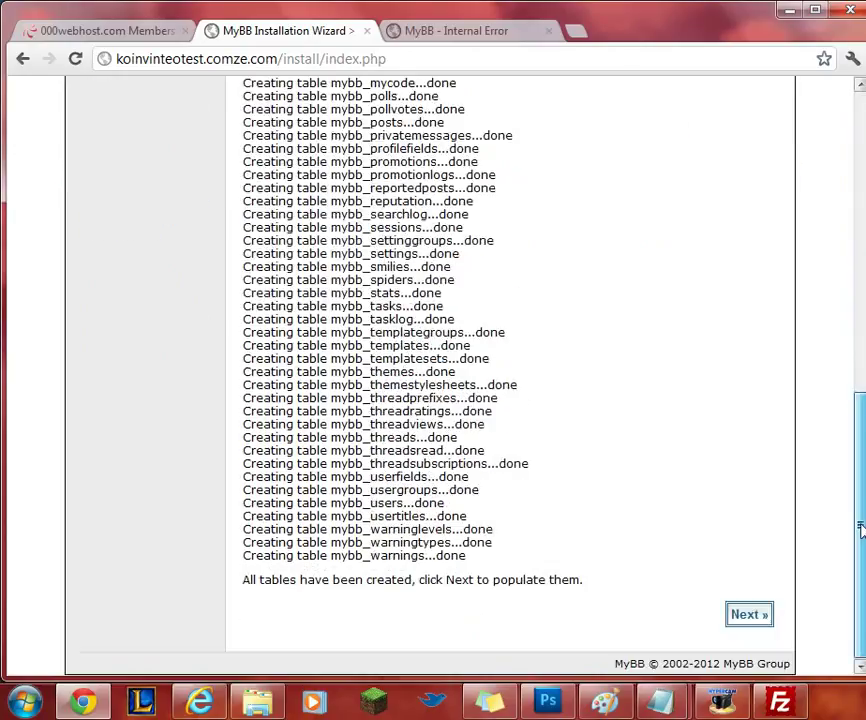
pyautogui.click(764, 616)
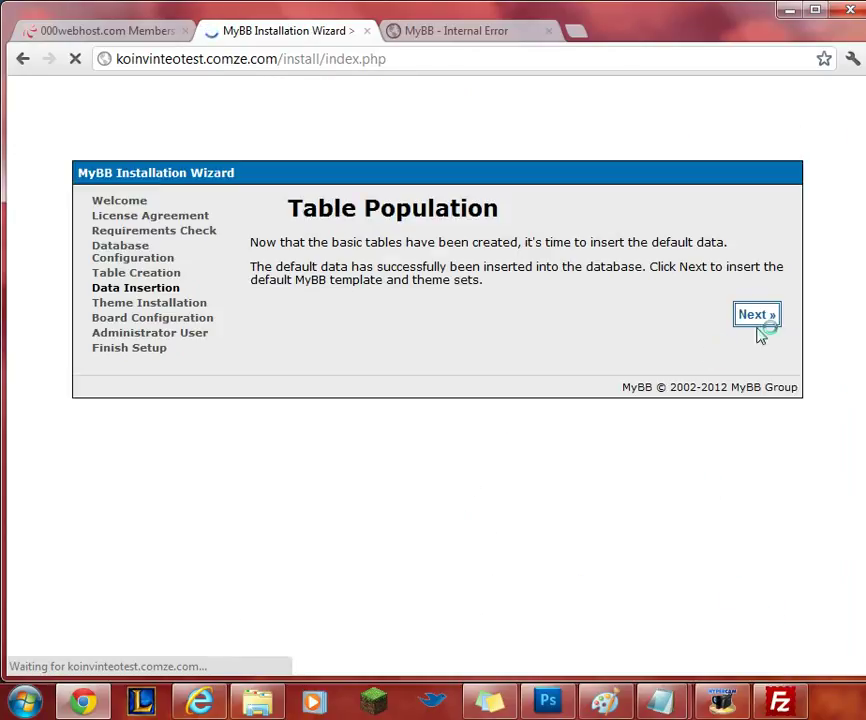
pyautogui.click(758, 324)
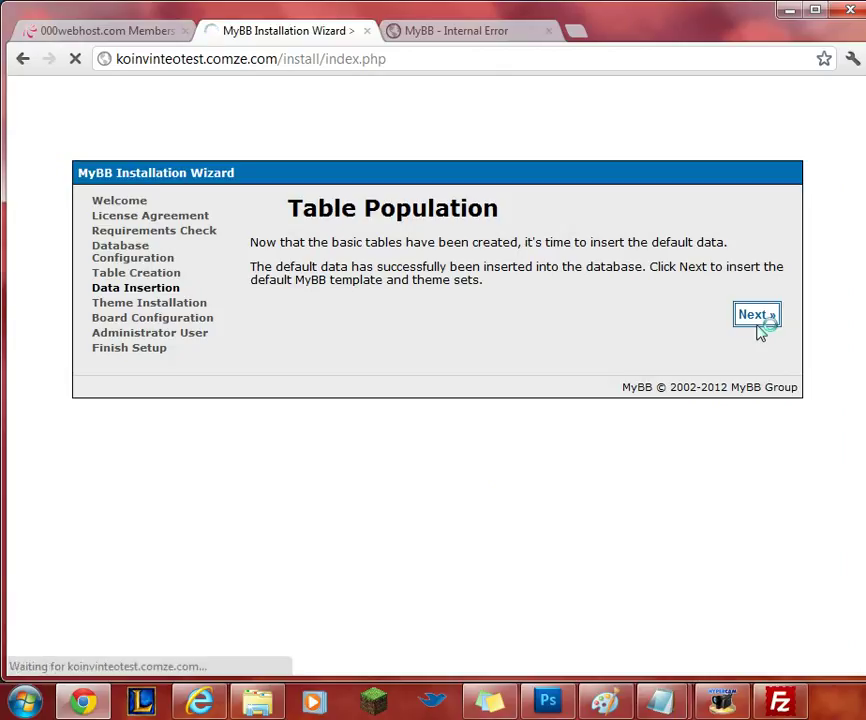
pyautogui.click(758, 324)
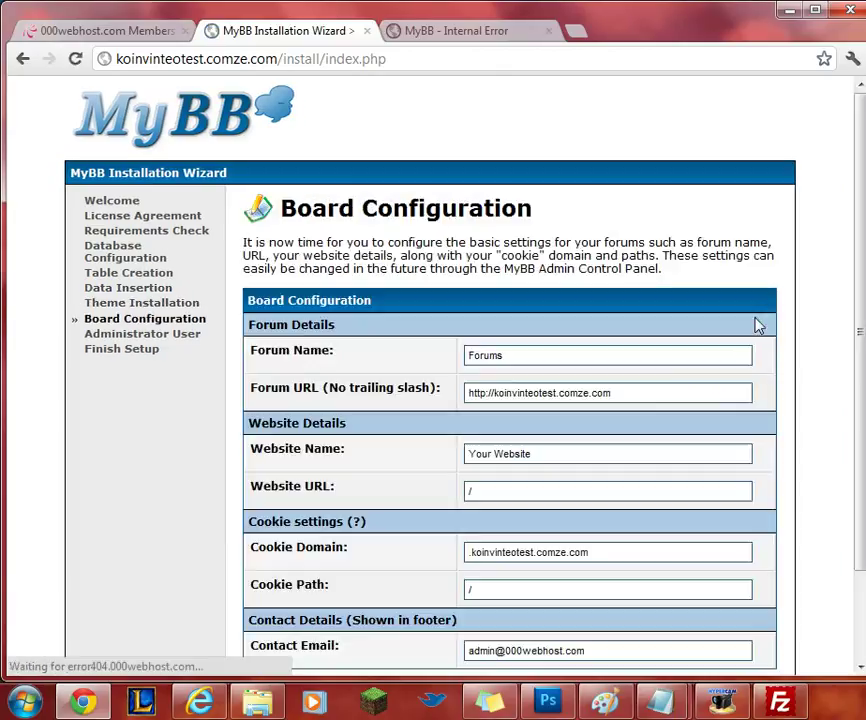
# Rename both the Forum Name and Website Name to 'KV Test'.
pyautogui.click(531, 357)
pyautogui.moveTo(531, 357); pyautogui.dragTo(397, 362)
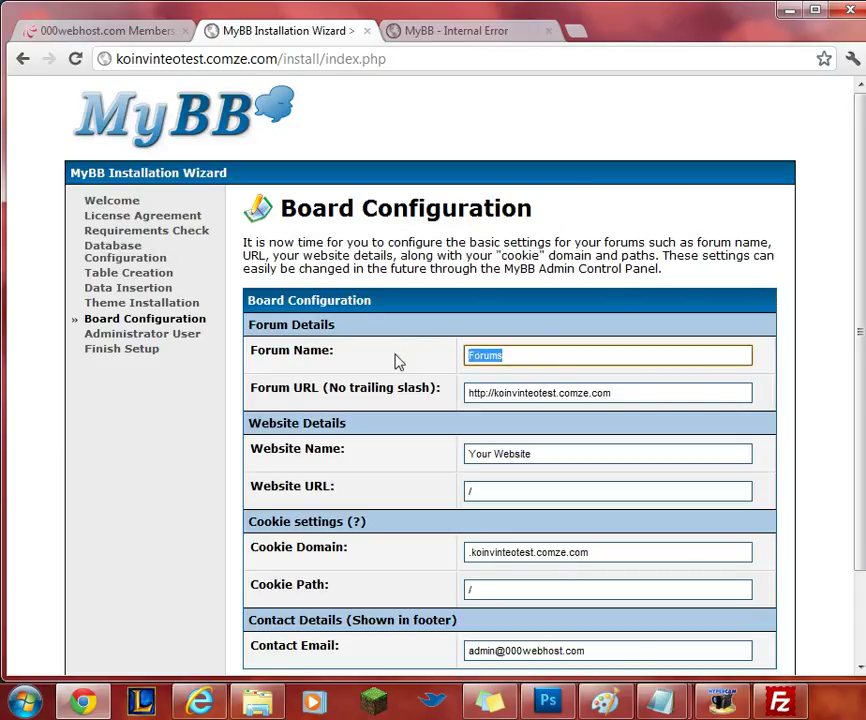
pyautogui.write('KV')
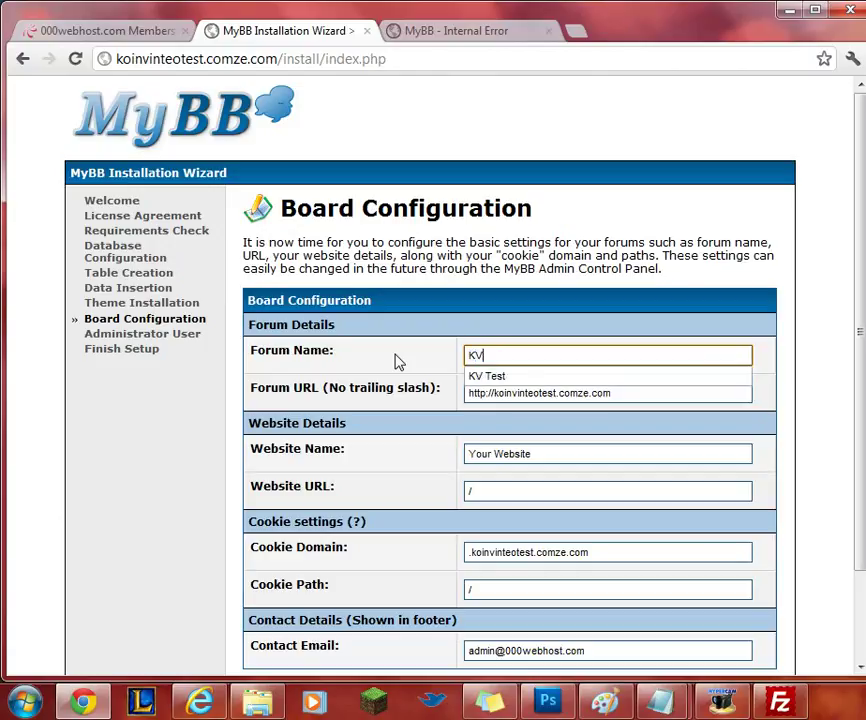
pyautogui.press('Down')
pyautogui.press('Return')
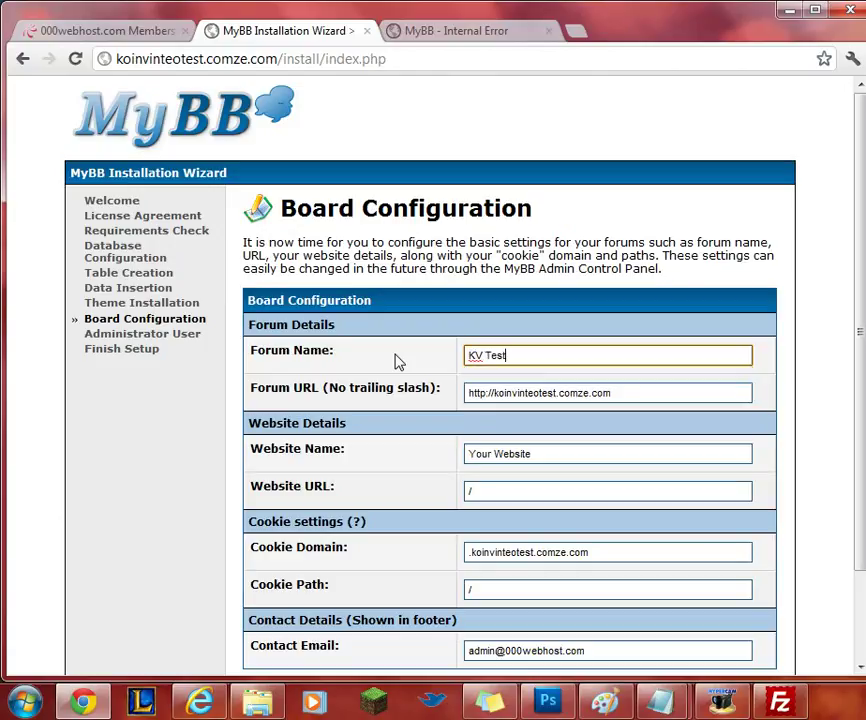
pyautogui.scroll(-3, 620, 400)
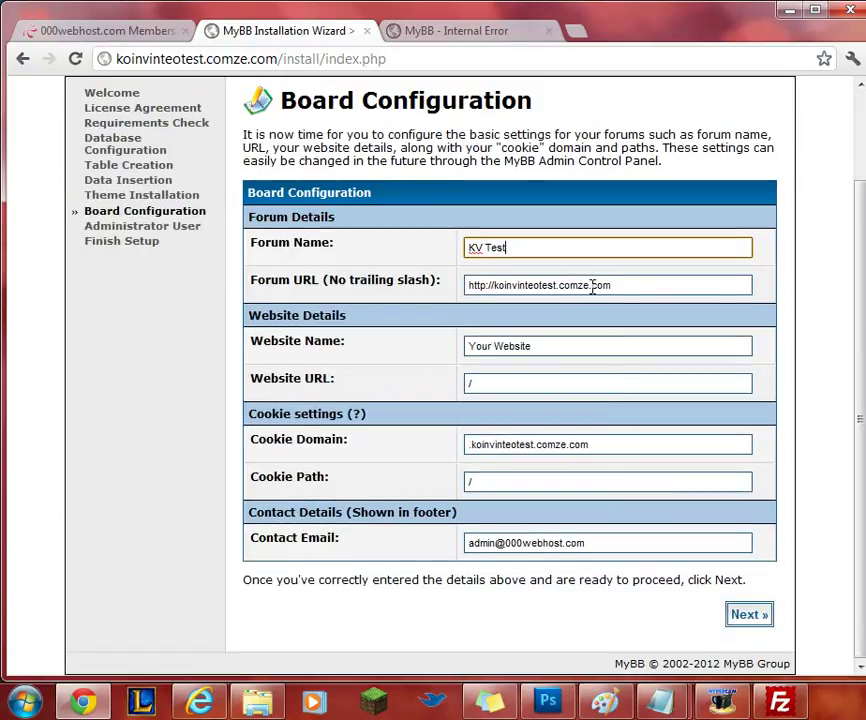
pyautogui.moveTo(556, 340); pyautogui.dragTo(424, 343)
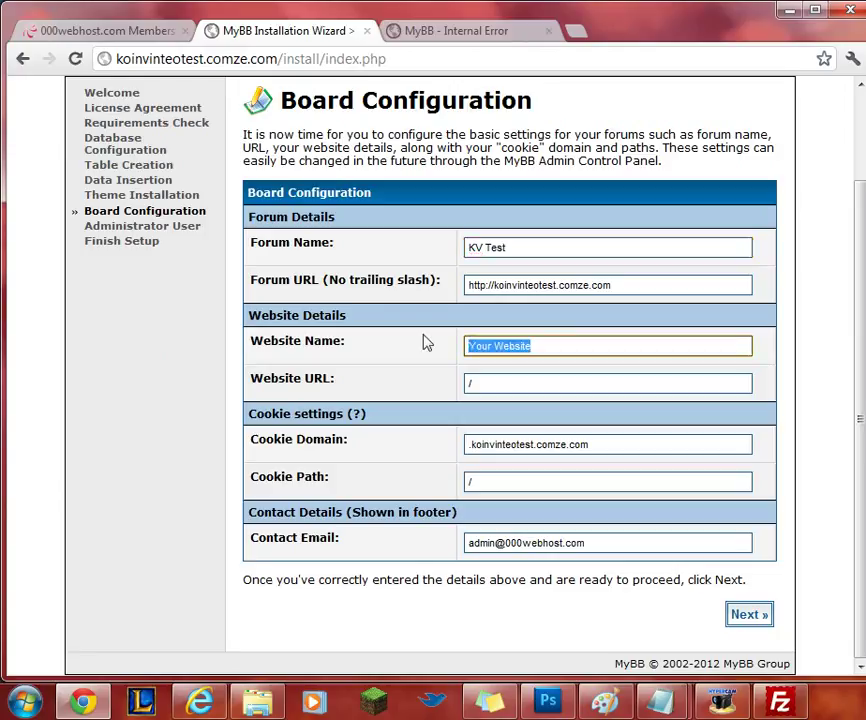
pyautogui.write('KV Test')
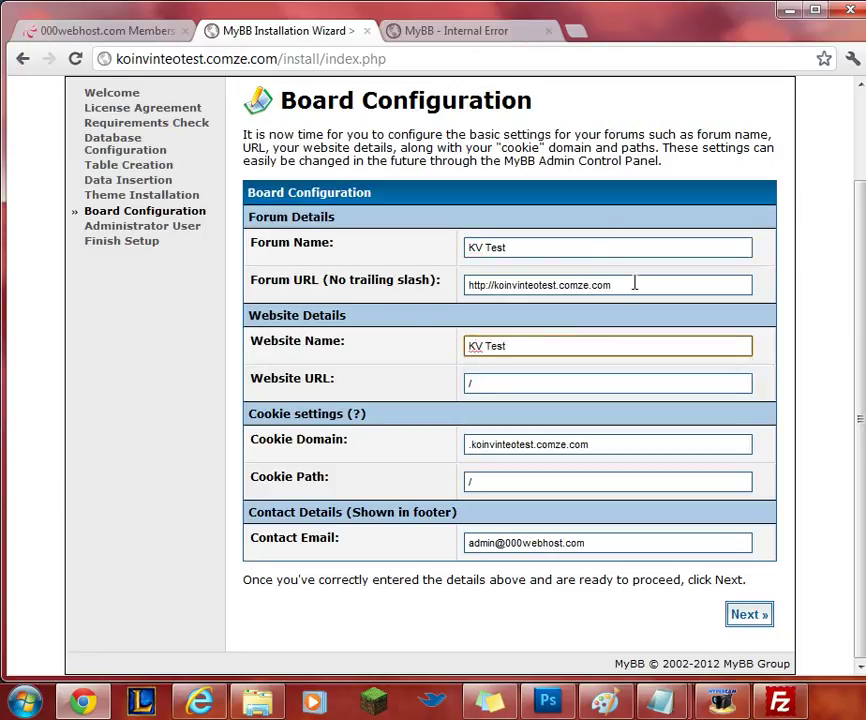
pyautogui.moveTo(634, 284); pyautogui.dragTo(416, 282)
pyautogui.hotkey('ctrl', 'c')
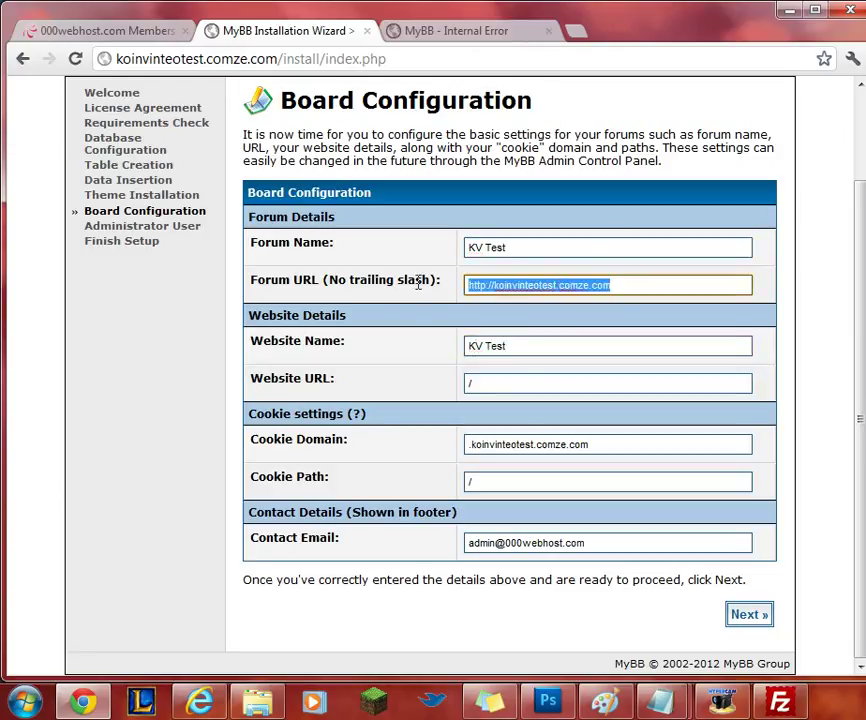
pyautogui.click(497, 383)
pyautogui.hotkey('ctrl', 'a')
pyautogui.hotkey('ctrl', 'v')
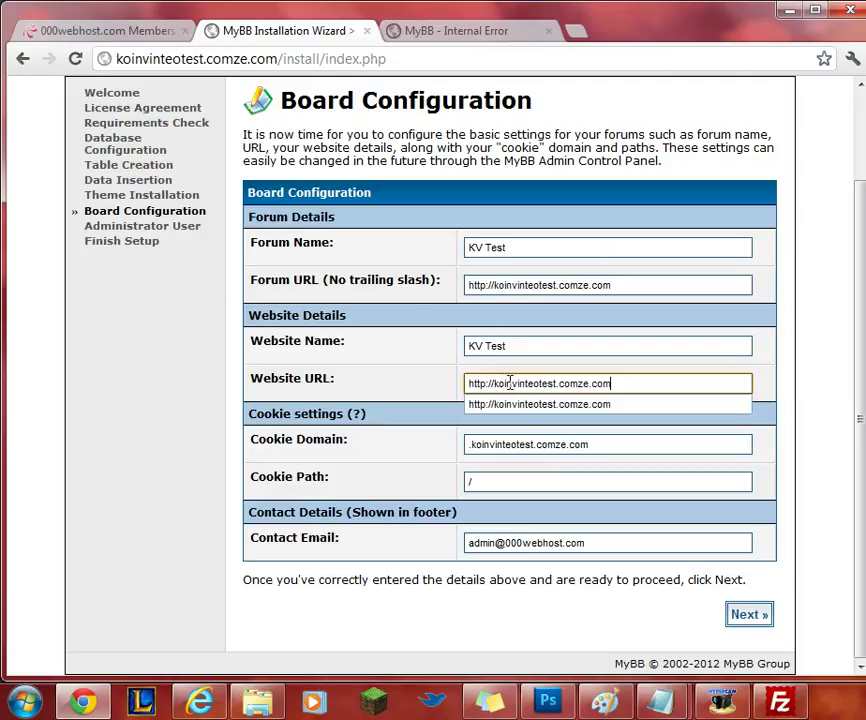
pyautogui.click(632, 352)
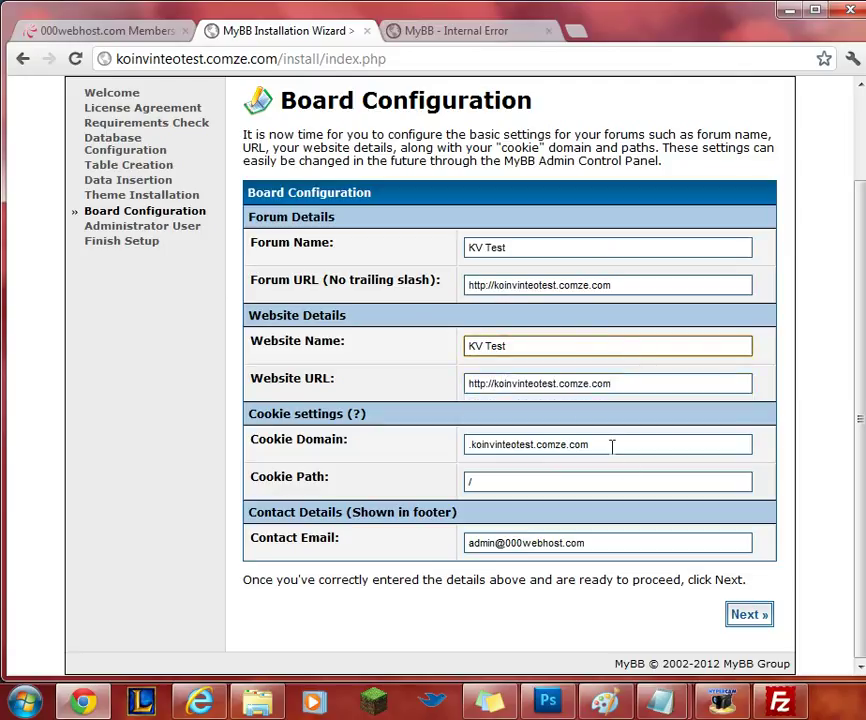
pyautogui.moveTo(596, 543); pyautogui.dragTo(400, 547)
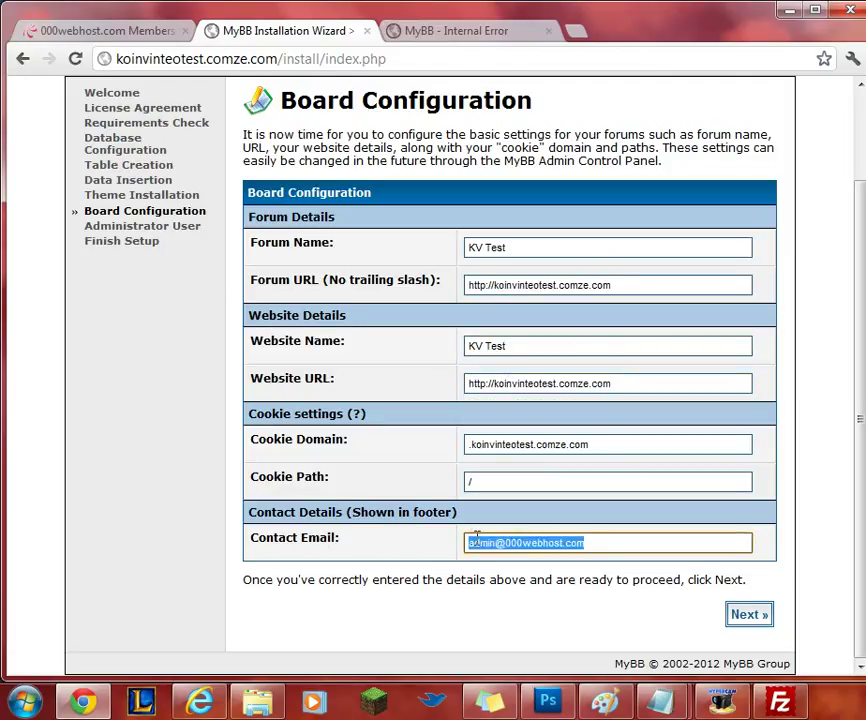
pyautogui.click(591, 540)
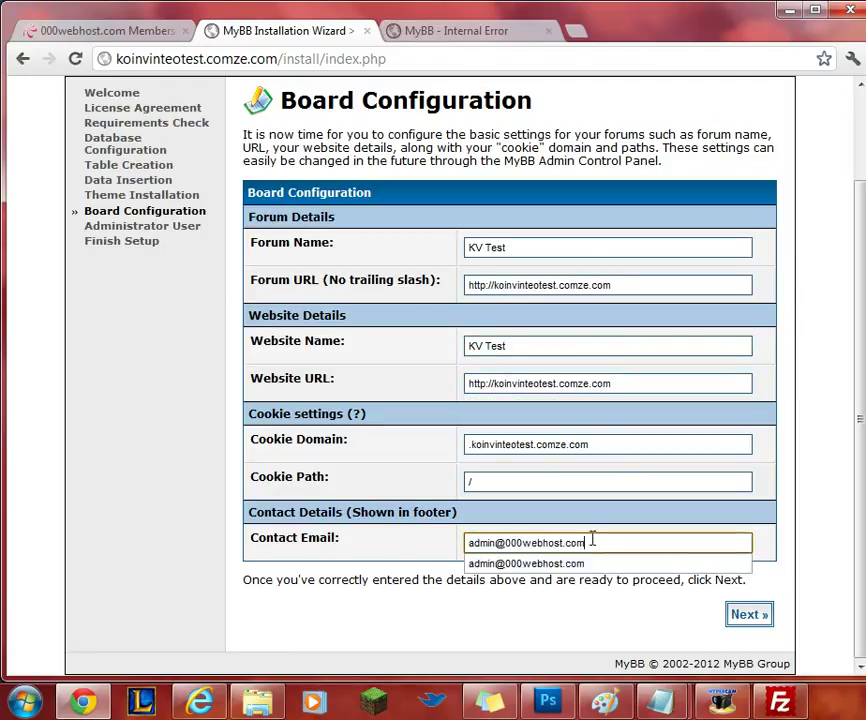
pyautogui.click(747, 616)
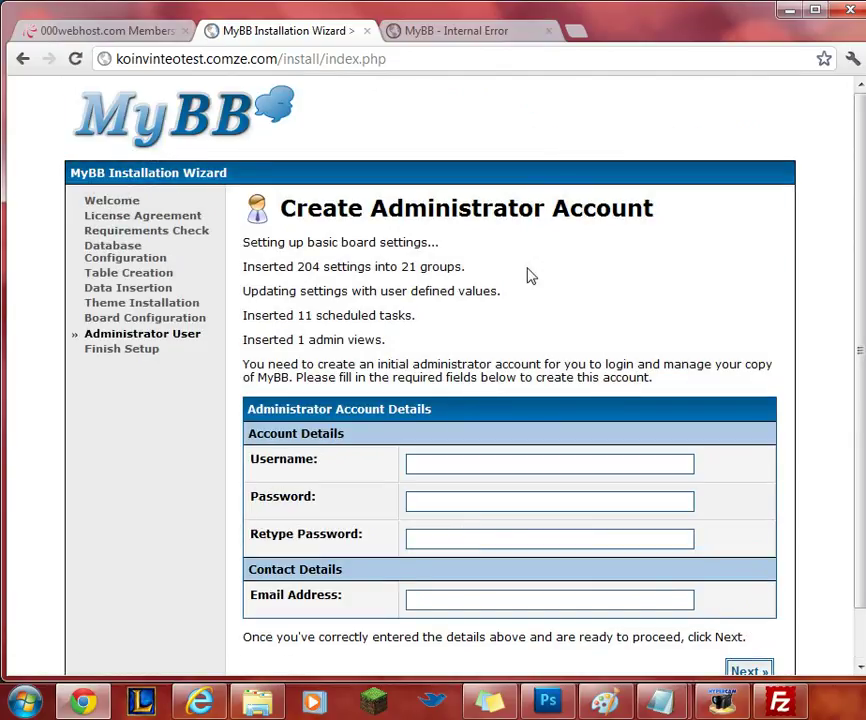
# Enter administrator username 'ForumHit' and the password twice.
pyautogui.scroll(-1, 537, 271)
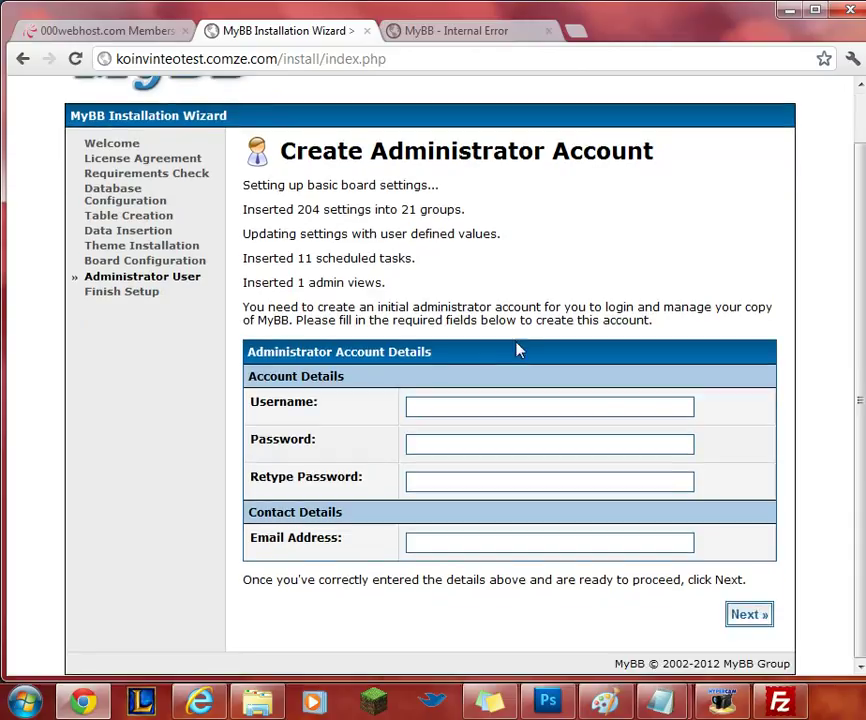
pyautogui.click(472, 404)
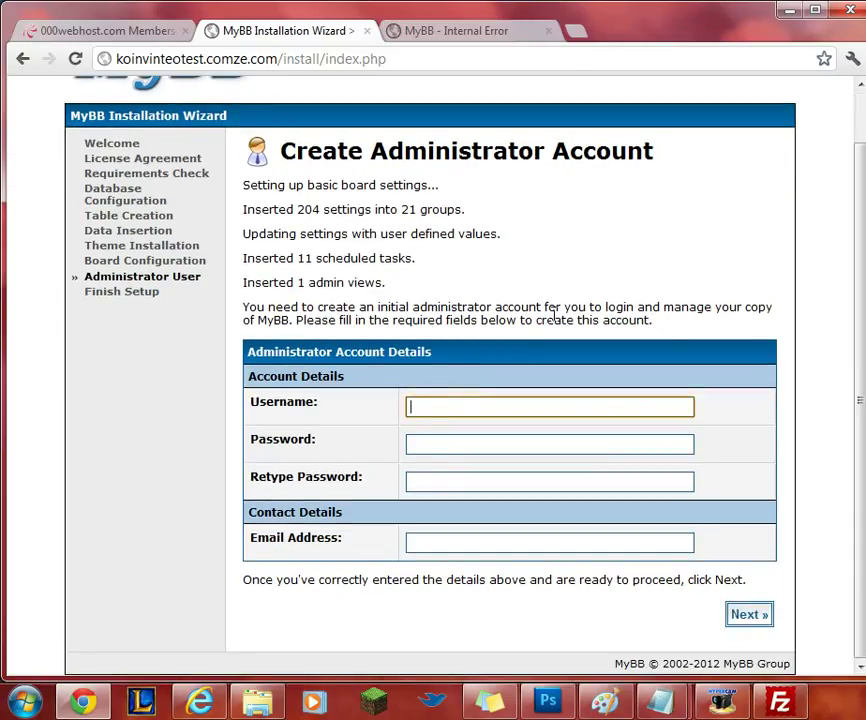
pyautogui.write('ForumHit')
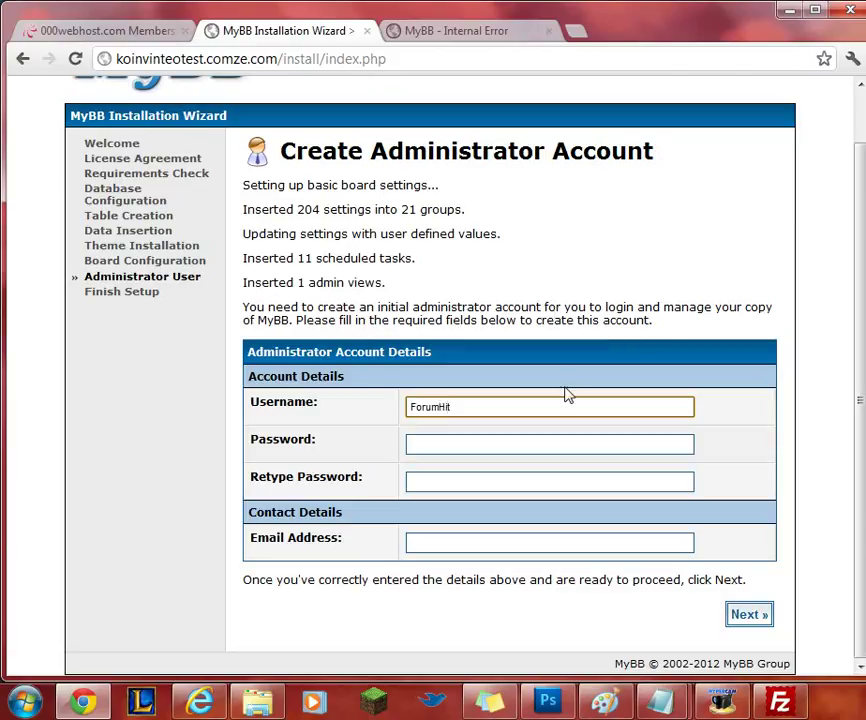
pyautogui.click(442, 453)
pyautogui.write('•••••••••••')
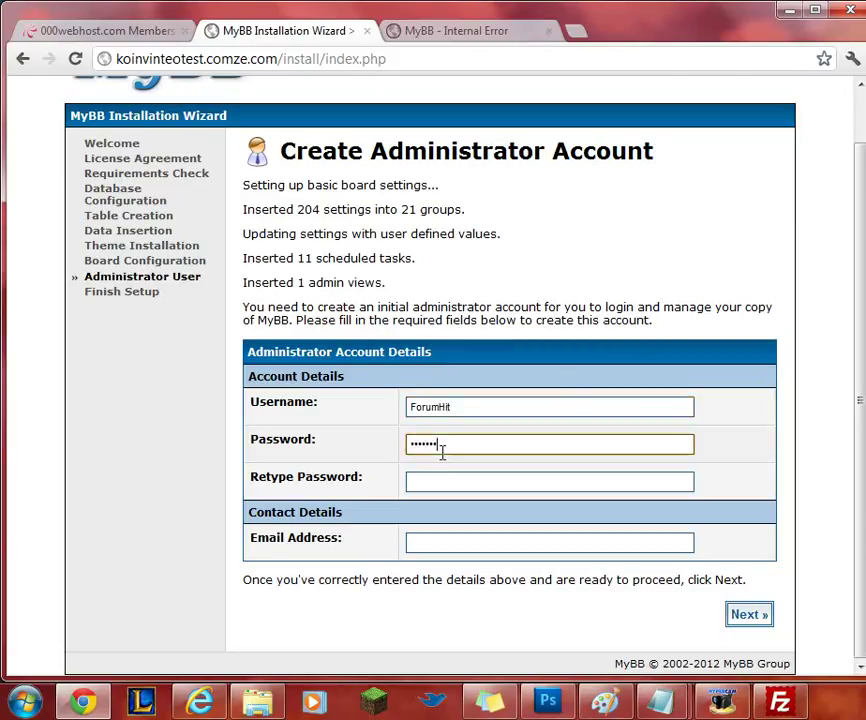
pyautogui.click(439, 480)
pyautogui.write('••••••••')
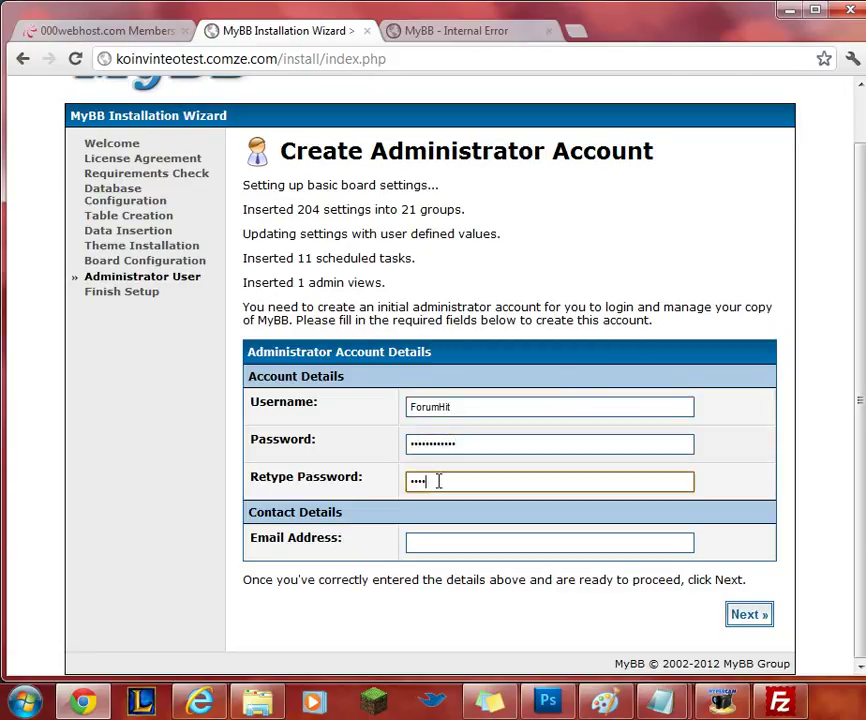
pyautogui.write('•••')
# Enter the administrator's e-mail address and submit to finish setup.
pyautogui.click(439, 535)
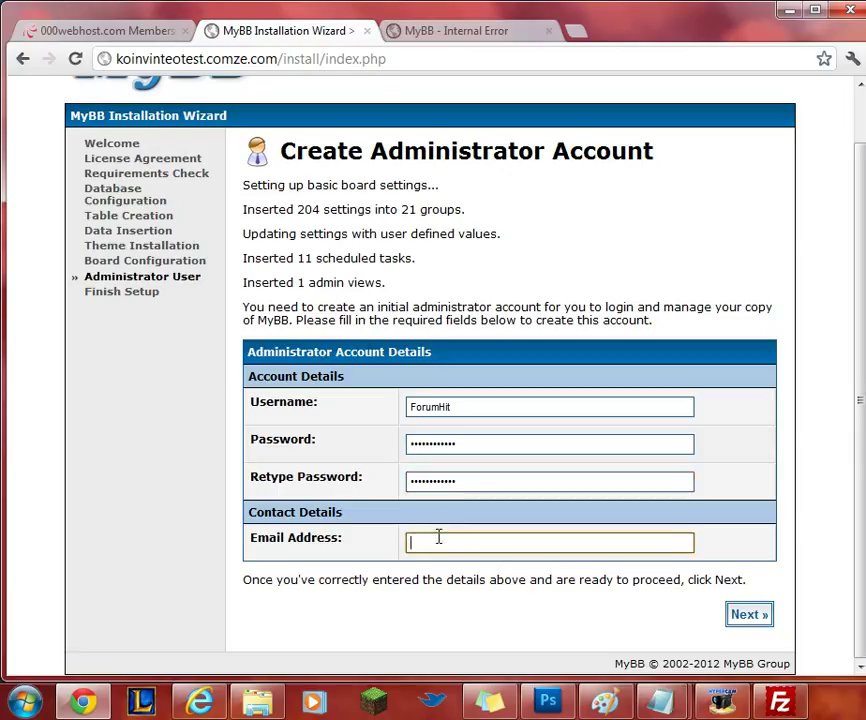
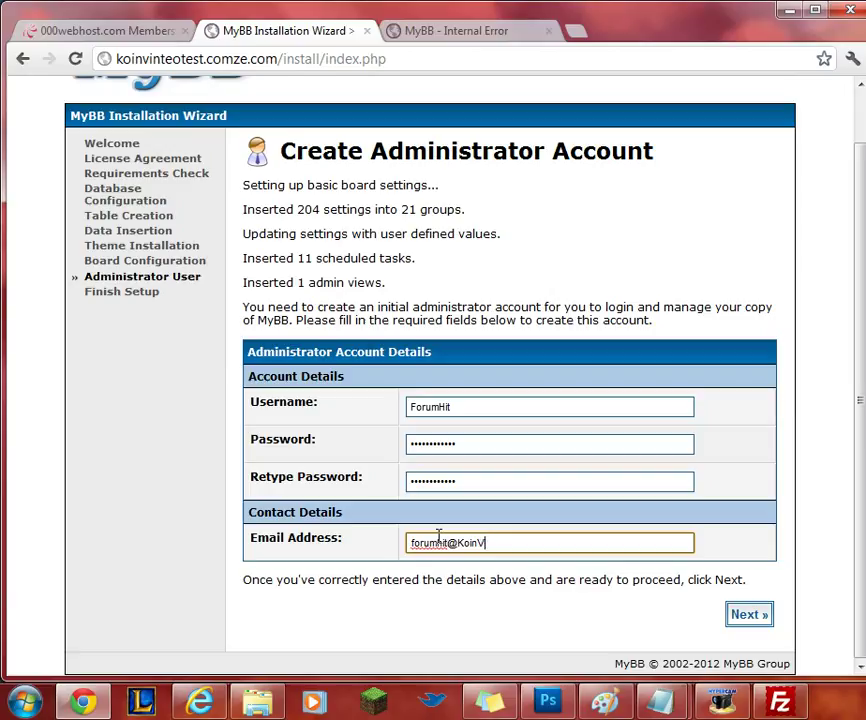
pyautogui.click(745, 616)
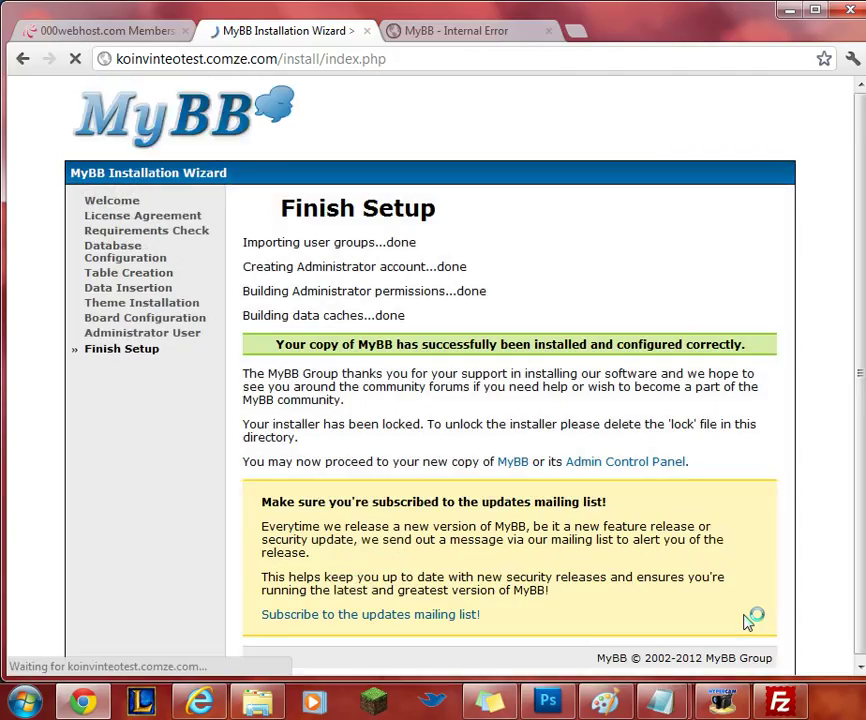
# Remove 'install/index.php' from the address to load the live KV Test forum.
pyautogui.scroll(-1, 678, 305)
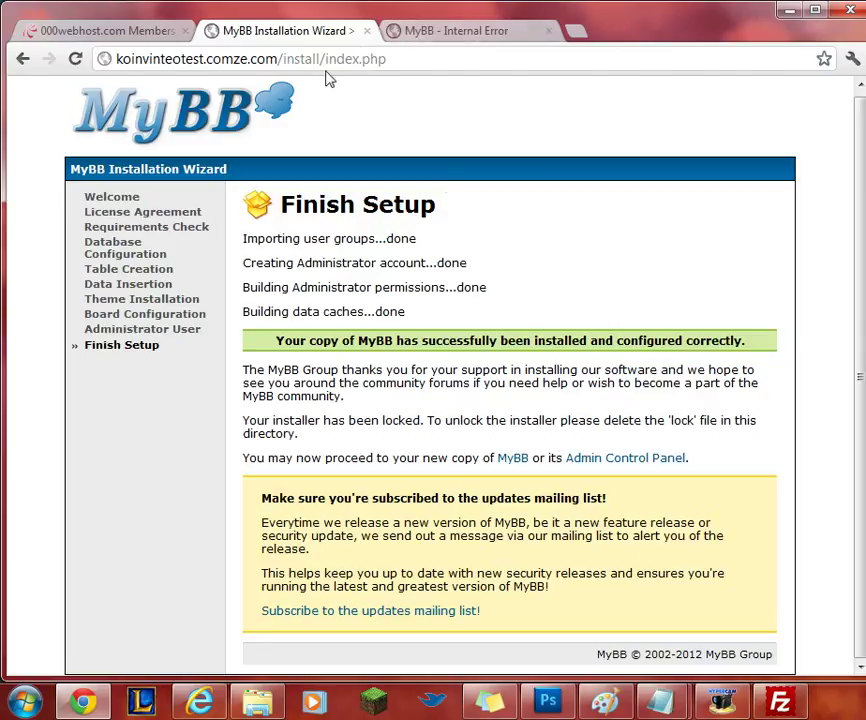
pyautogui.moveTo(284, 60); pyautogui.dragTo(415, 55)
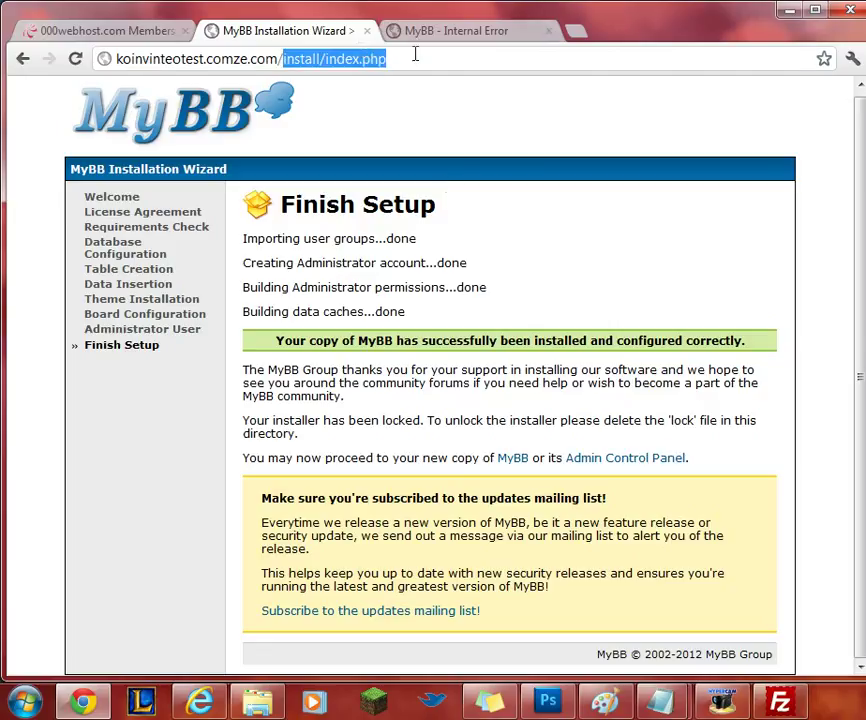
pyautogui.press('BackSpace')
pyautogui.press('BackSpace')
pyautogui.press('Return')
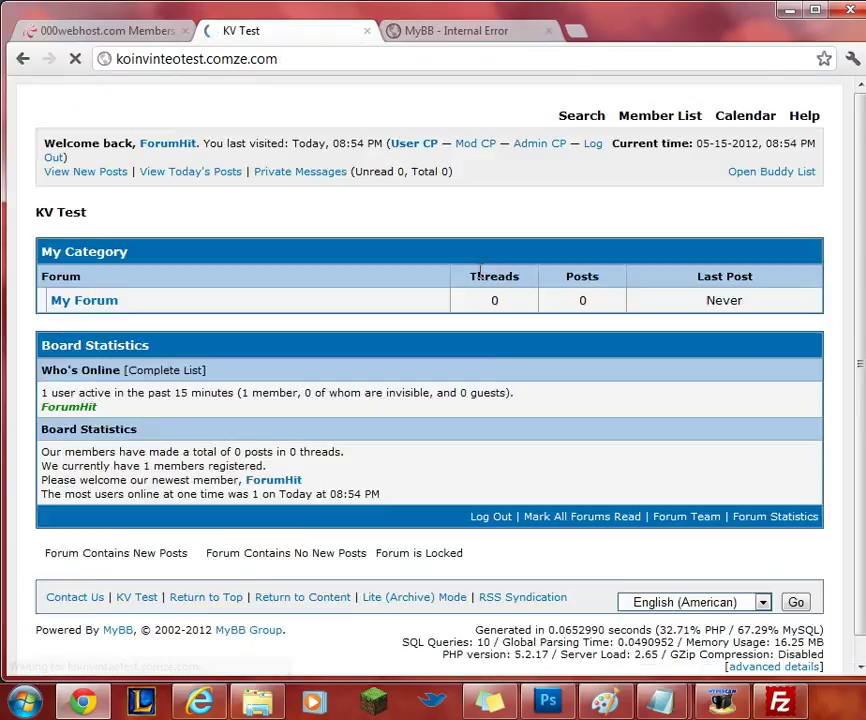